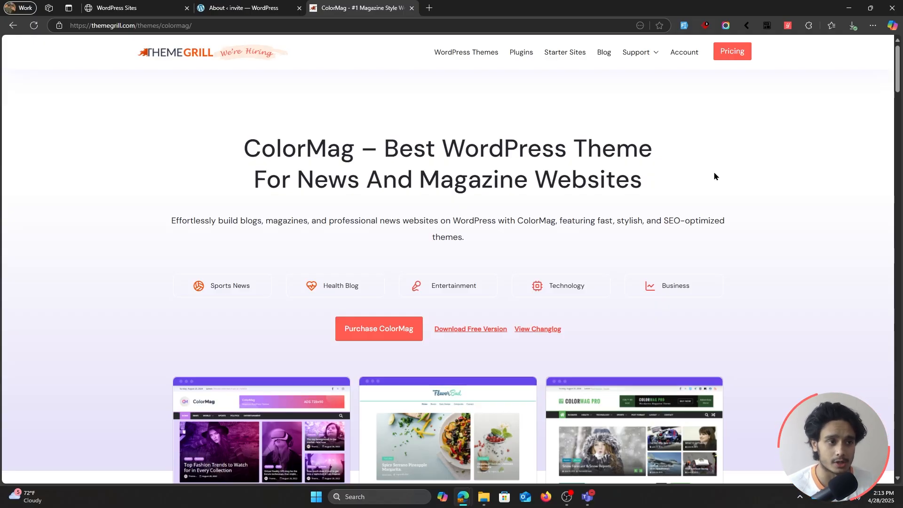
# Step: Download the ColorMag v5.0.22 theme package from the ThemeGrill account's downloads and dismiss the installation instructions
pyautogui.click(282, 7)
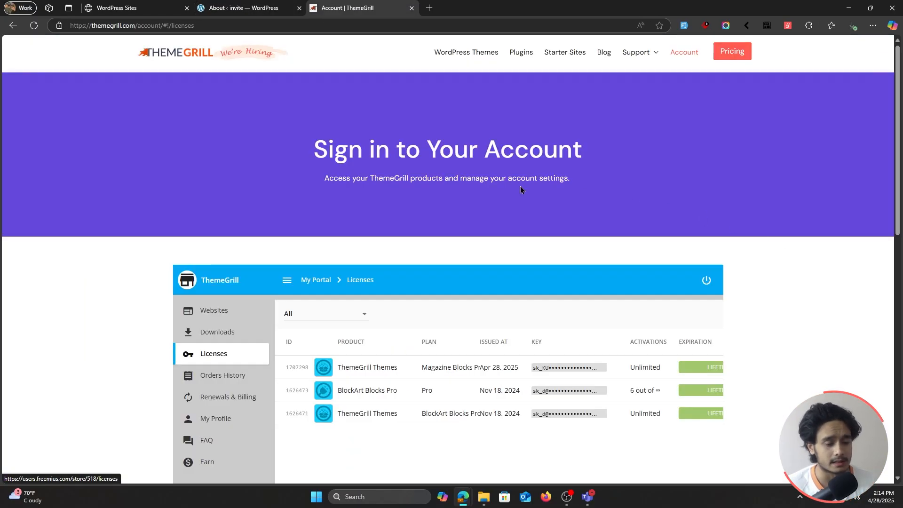
pyautogui.scroll(-1, 808, 264)
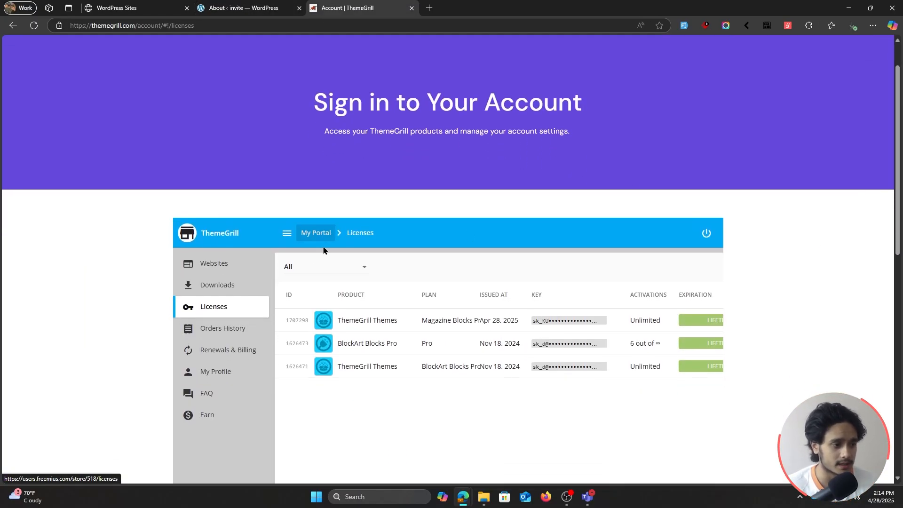
pyautogui.click(228, 285)
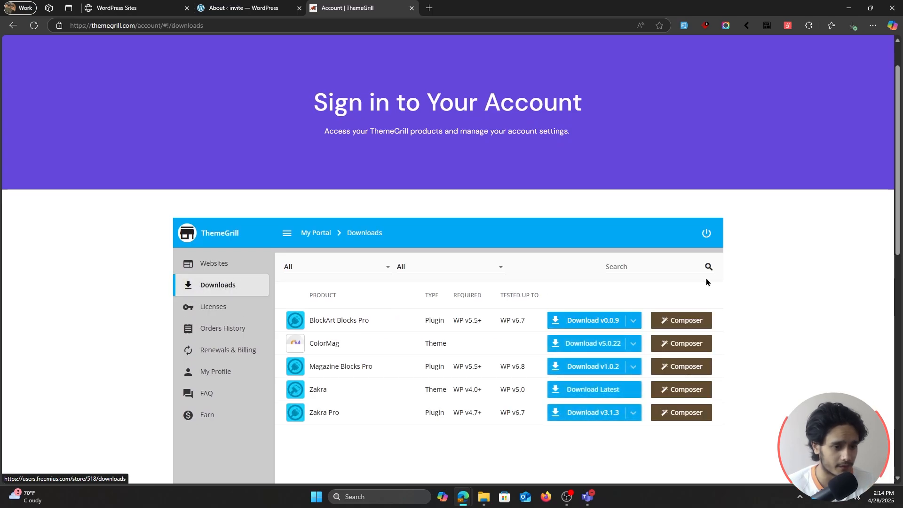
pyautogui.click(566, 343)
pyautogui.scroll(-1, 560, 337)
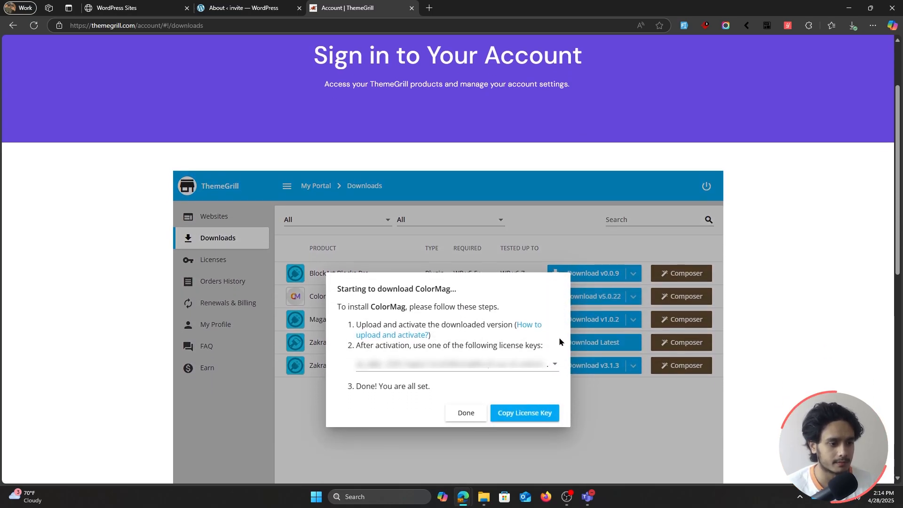
pyautogui.click(464, 413)
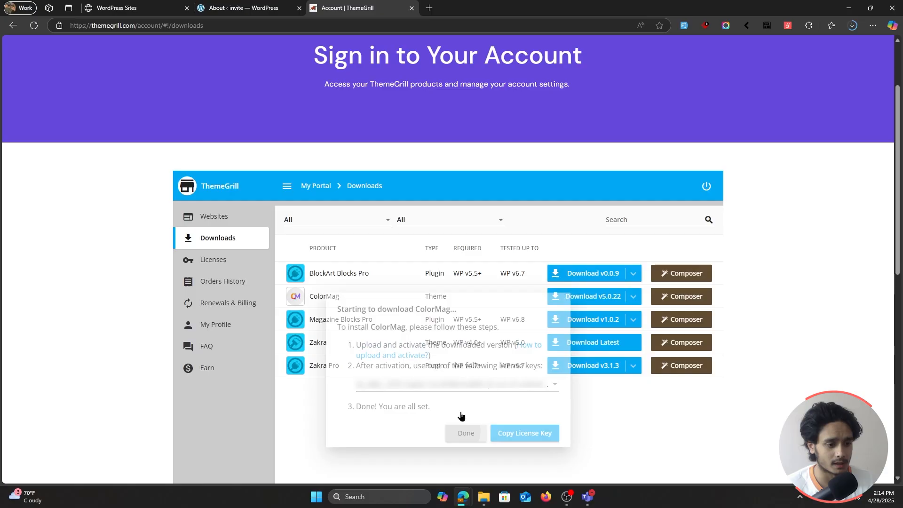
# Step: Upload the downloaded colormag-pro zip to the WordPress site as a new theme and install it
pyautogui.click(243, 8)
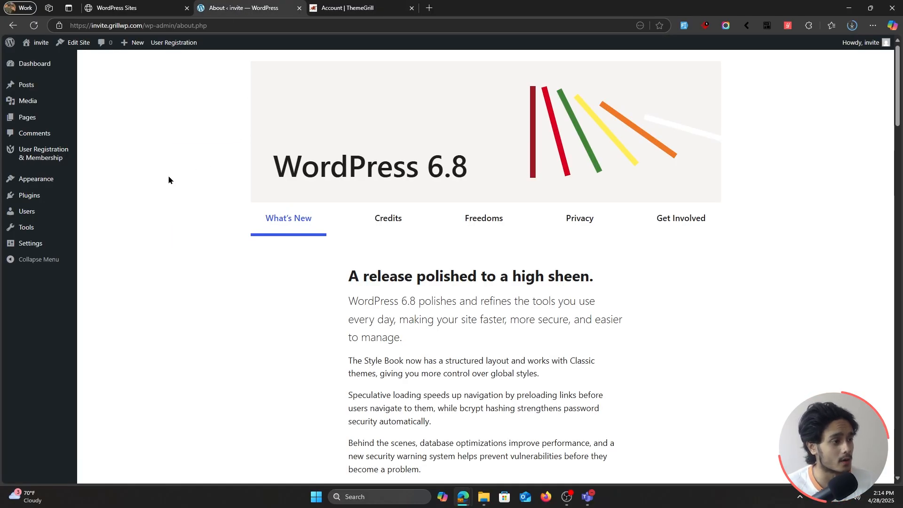
pyautogui.moveTo(71, 178)
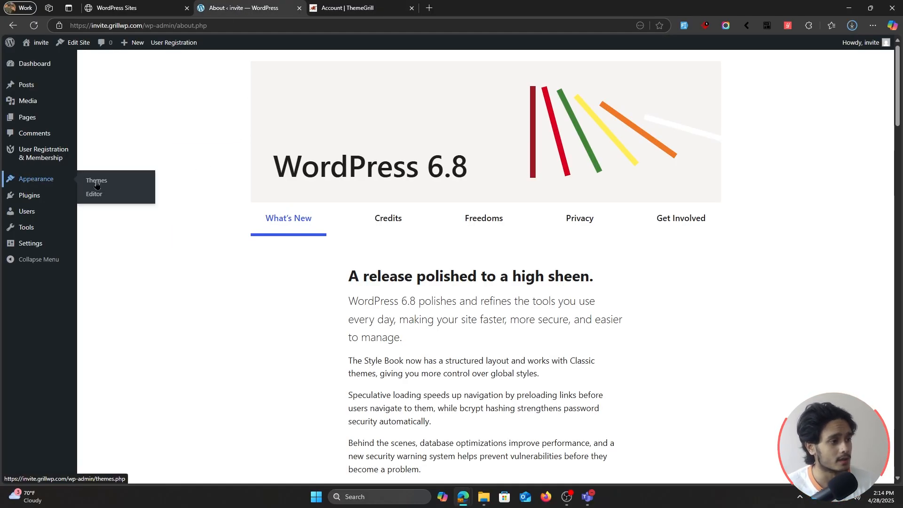
pyautogui.click(107, 182)
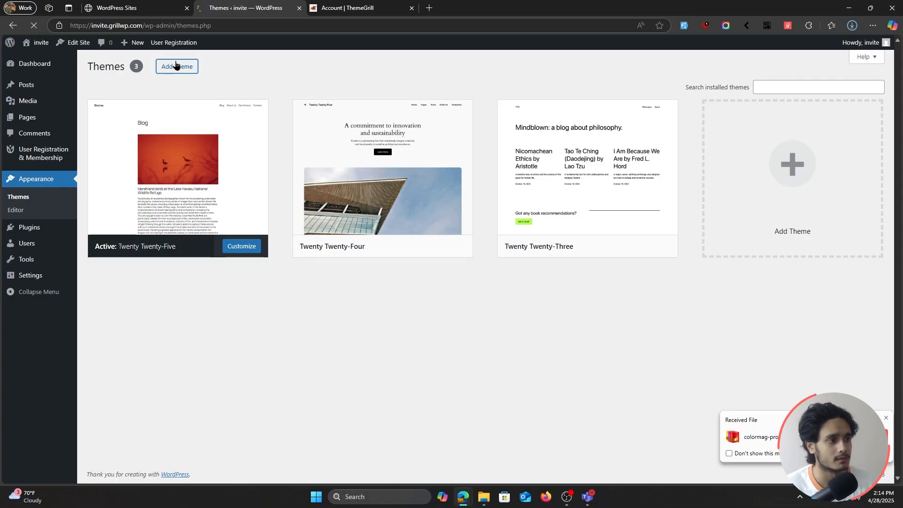
pyautogui.click(178, 65)
pyautogui.click(182, 66)
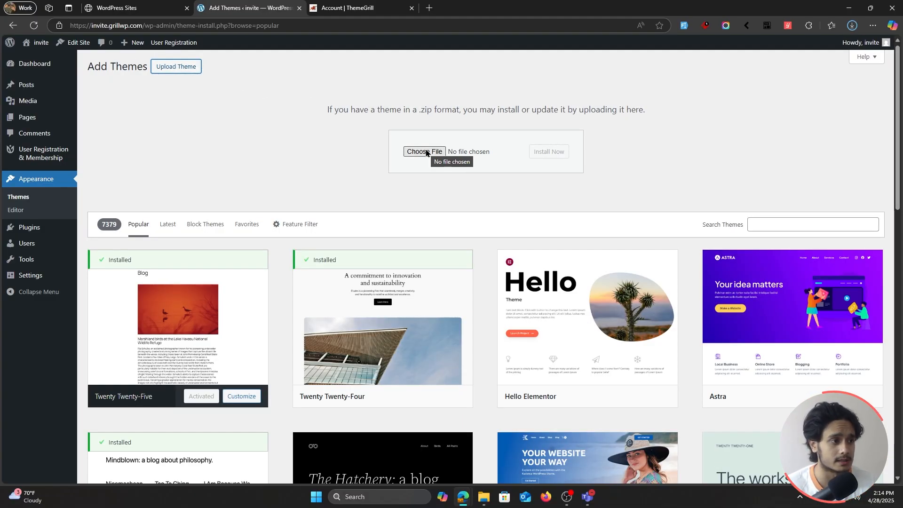
pyautogui.click(425, 152)
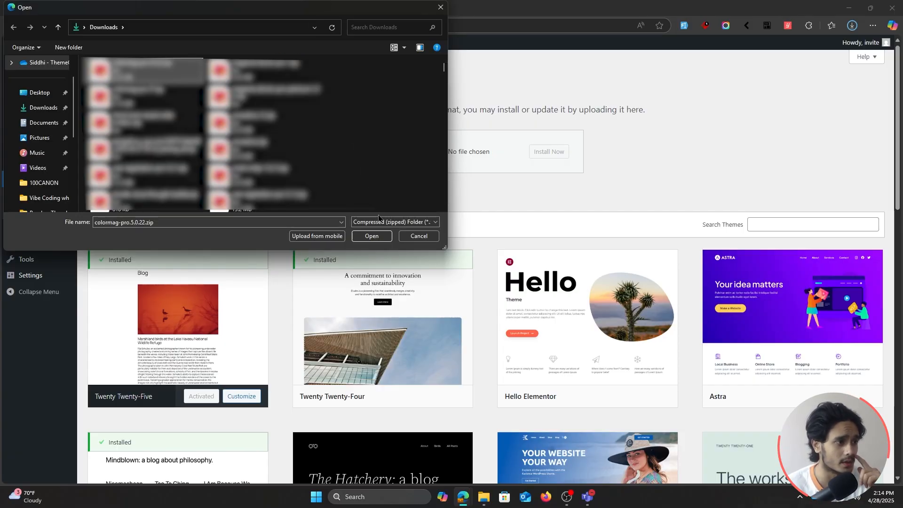
pyautogui.click(371, 236)
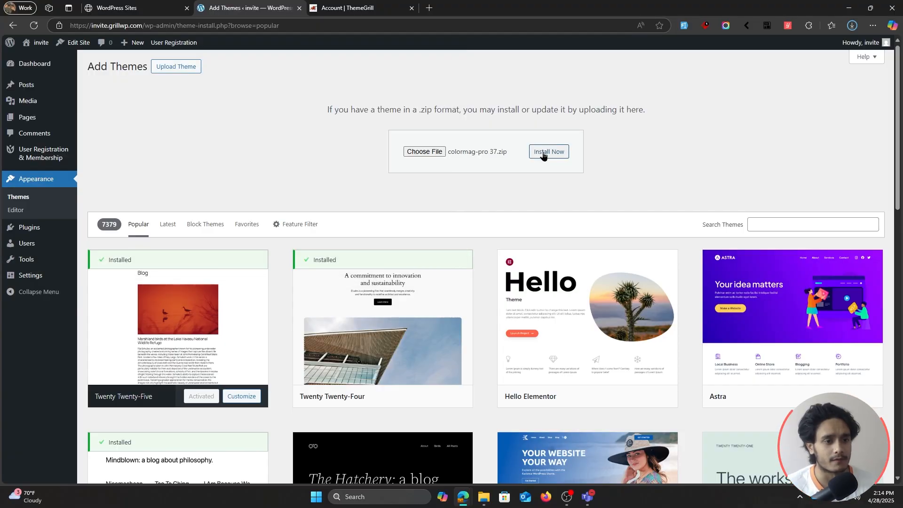
pyautogui.click(544, 152)
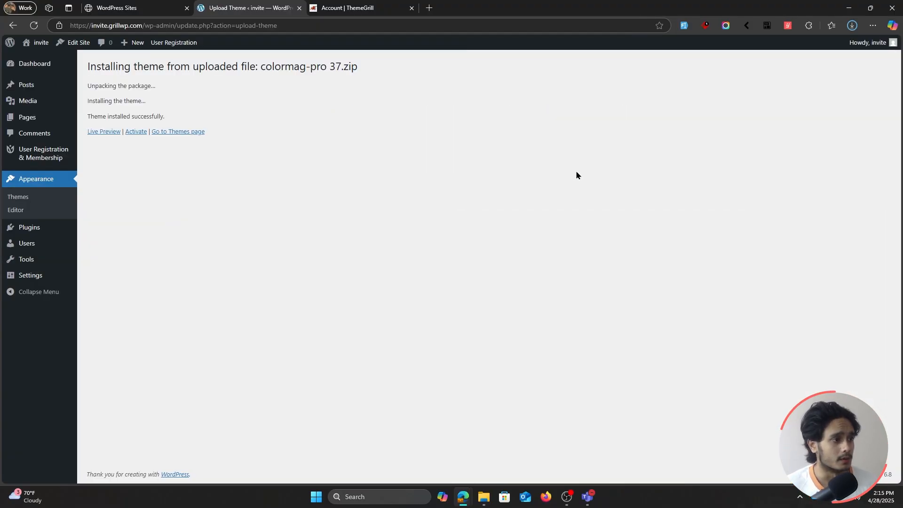
# Step: Activate the newly installed ColorMag Pro theme and view the site's front end in a separate tab
pyautogui.click(136, 132)
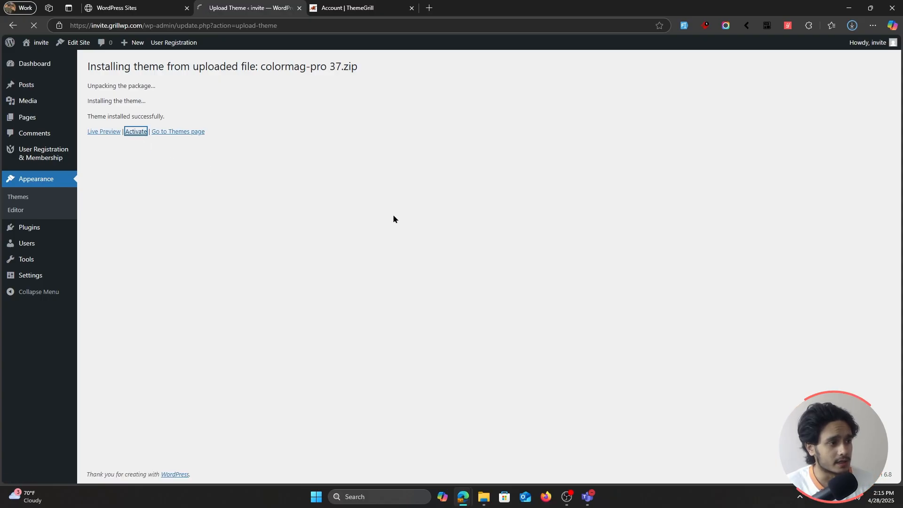
pyautogui.keyDown('ctrl'); pyautogui.click(36, 57); pyautogui.keyUp('ctrl')
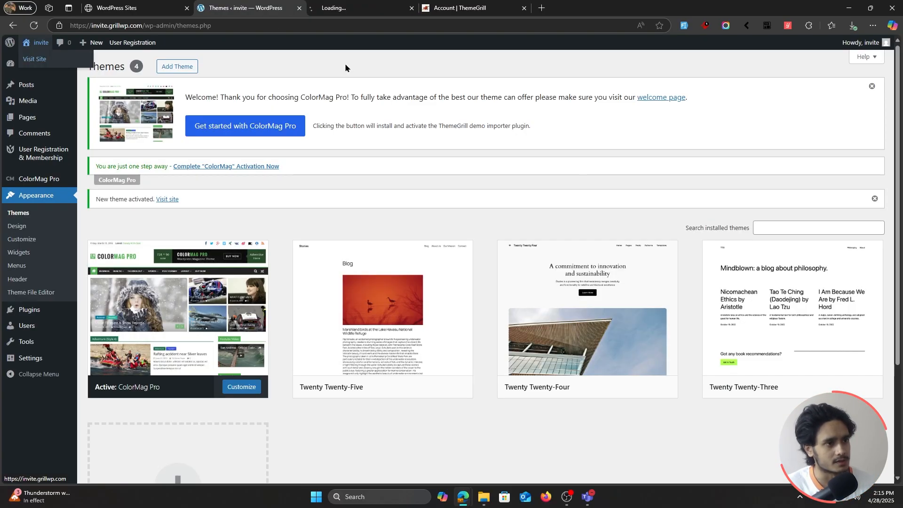
pyautogui.click(344, 4)
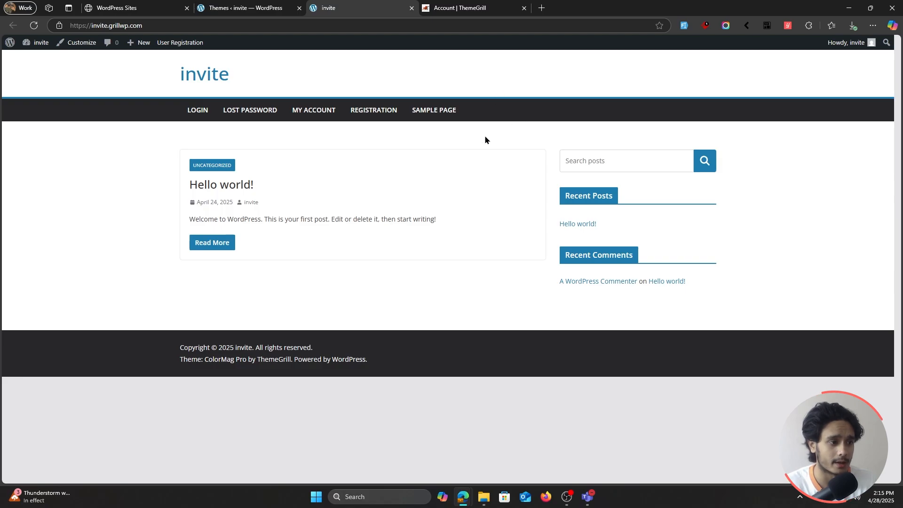
# Step: Return to the WordPress admin, paste the ColorMag Pro license key and activate the license
pyautogui.click(254, 5)
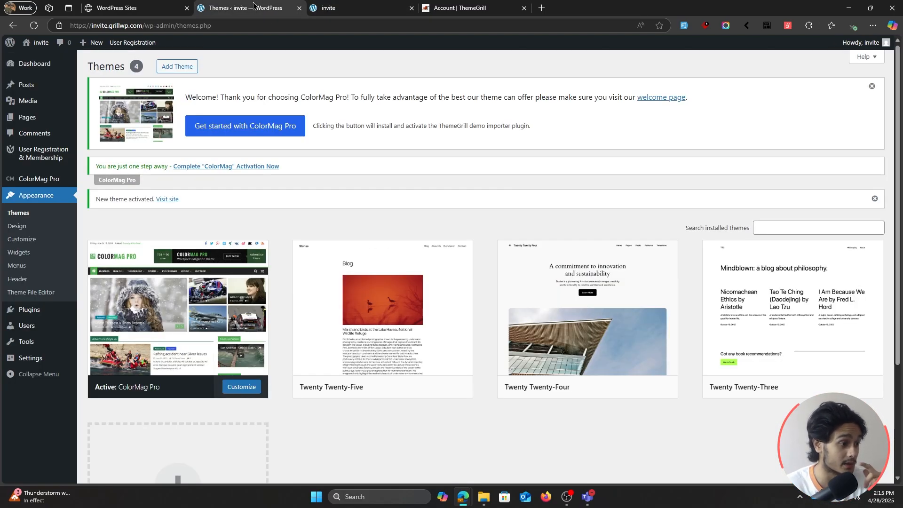
pyautogui.click(39, 183)
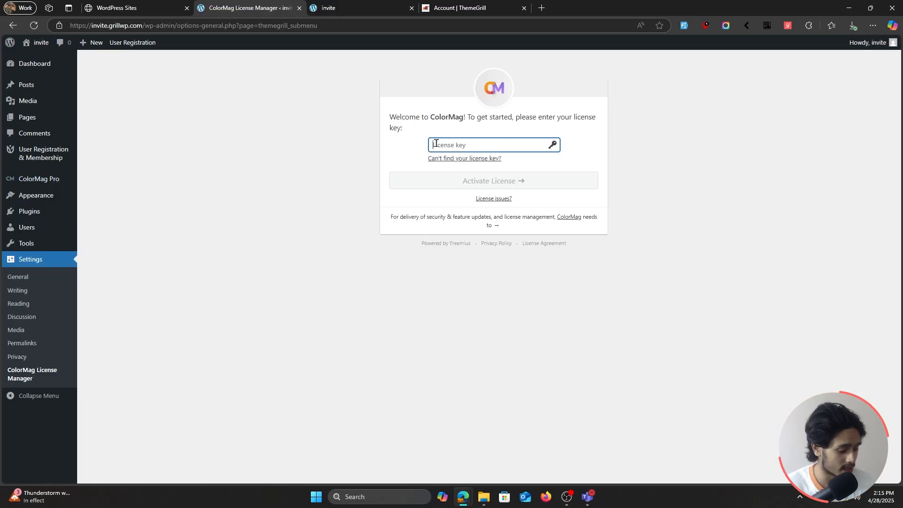
pyautogui.hotkey('ctrl', 'v')
pyautogui.click(519, 185)
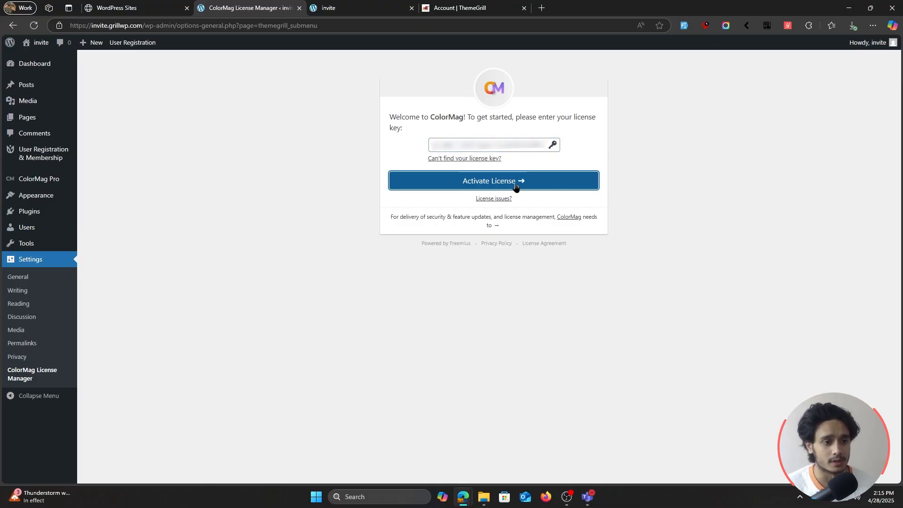
pyautogui.click(464, 11)
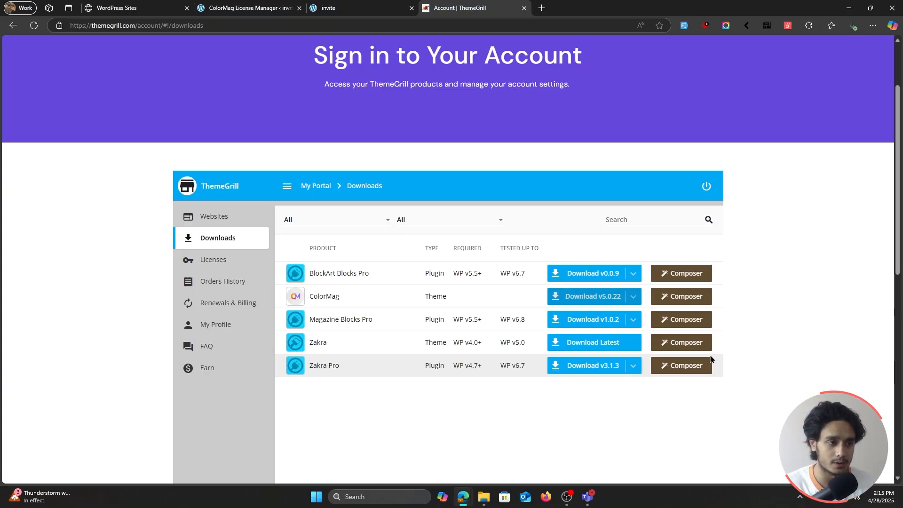
pyautogui.click(245, 8)
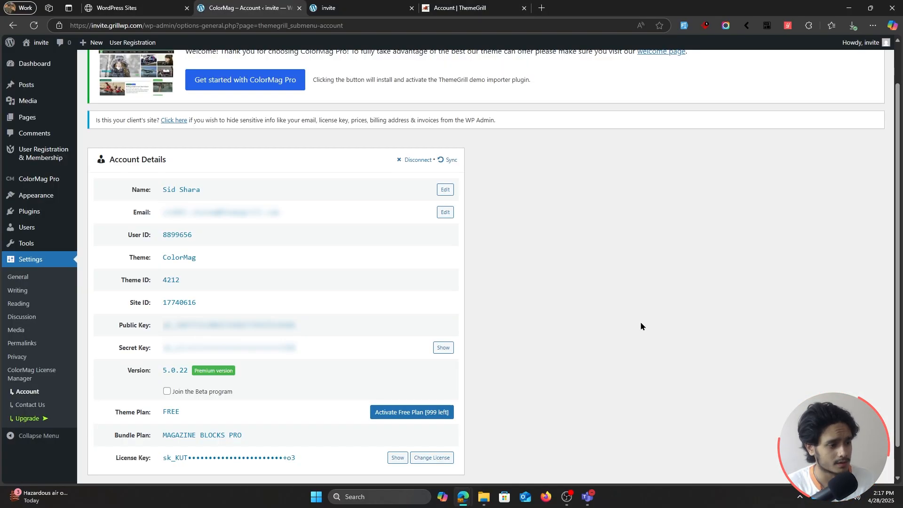
pyautogui.scroll(2, 640, 326)
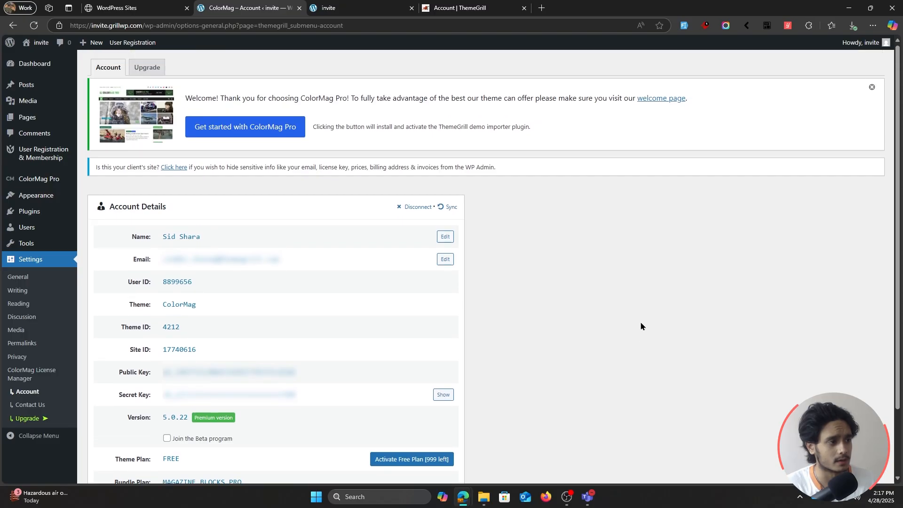
# Step: Enable White Label in the ColorMag Pro settings
pyautogui.click(40, 181)
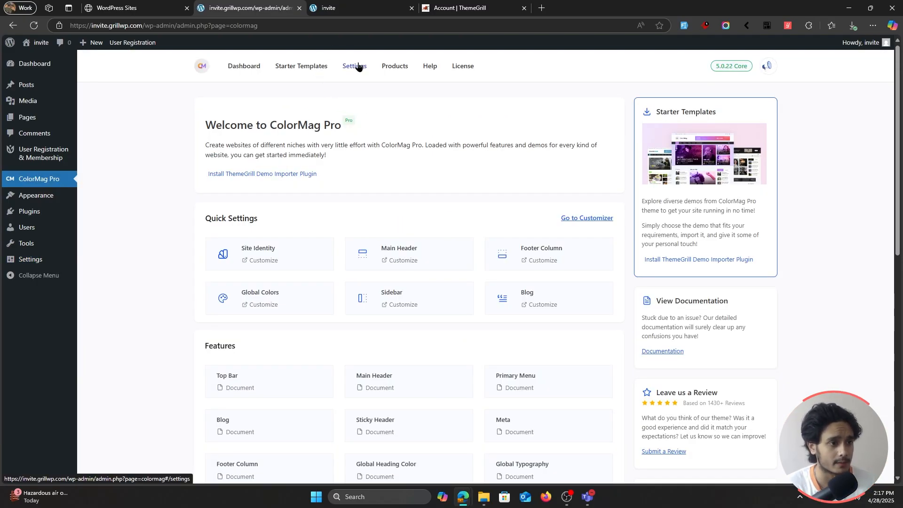
pyautogui.click(358, 66)
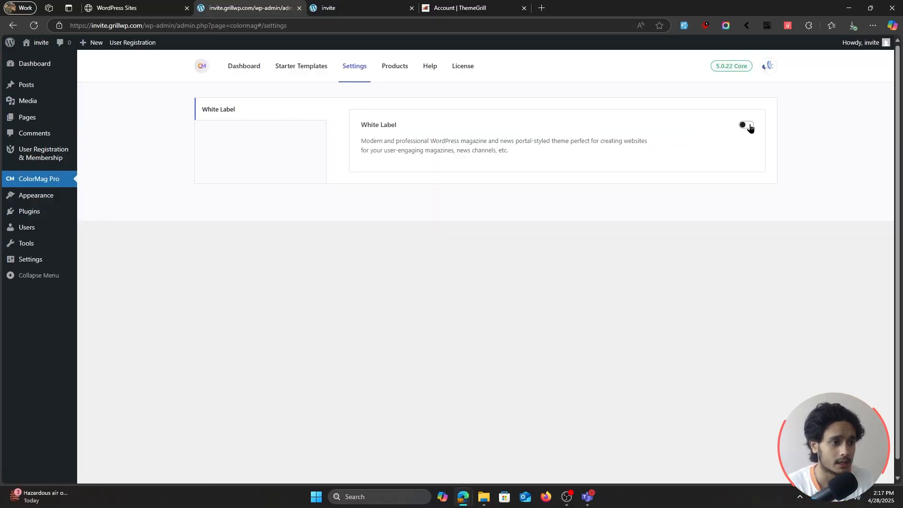
pyautogui.click(747, 126)
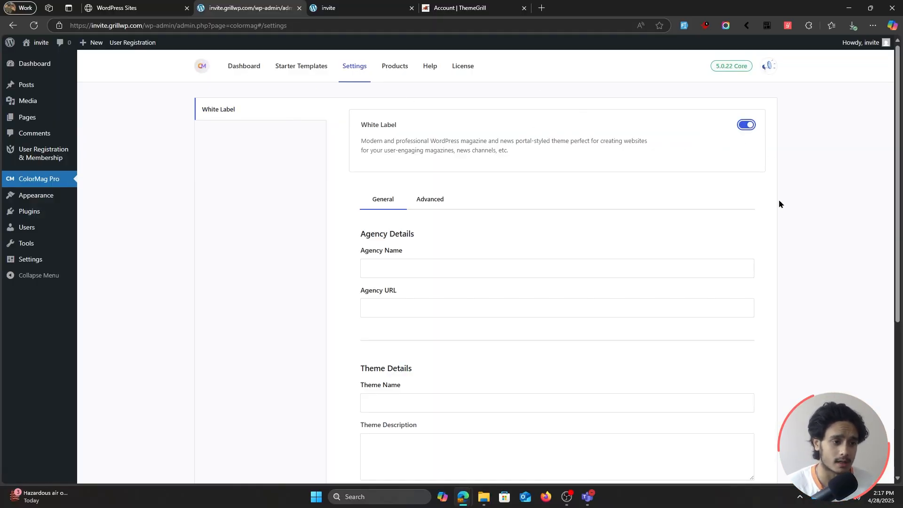
# Step: Review the general agency and theme fields and the advanced hide options of the White Label settings
pyautogui.scroll(-2, 784, 247)
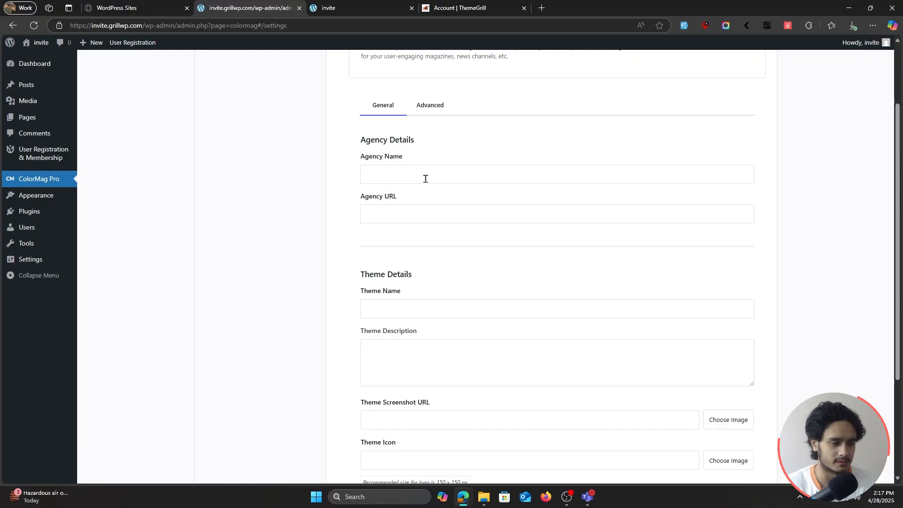
pyautogui.click(428, 177)
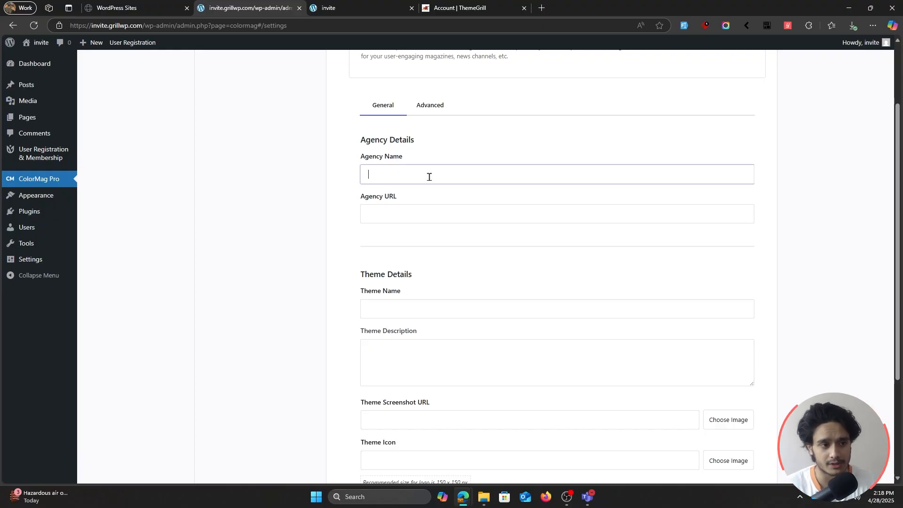
pyautogui.scroll(-3, 426, 175)
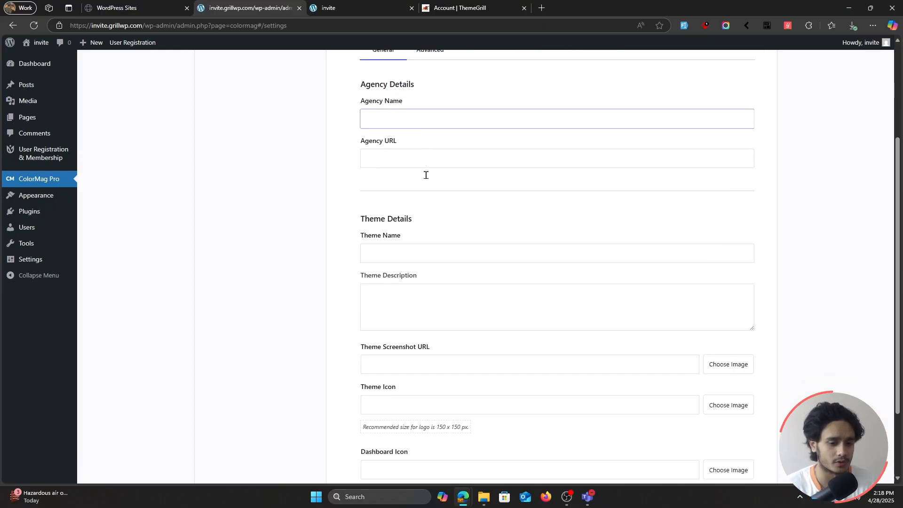
pyautogui.scroll(3, 514, 226)
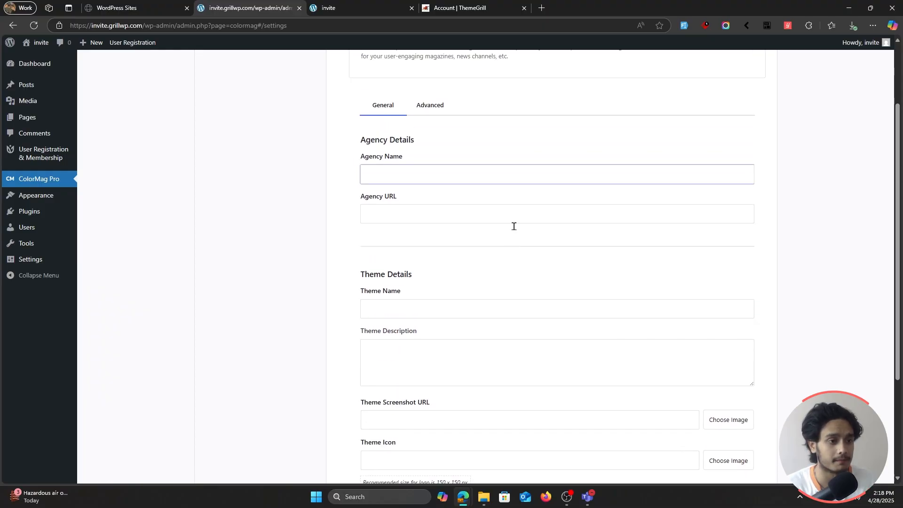
pyautogui.click(430, 106)
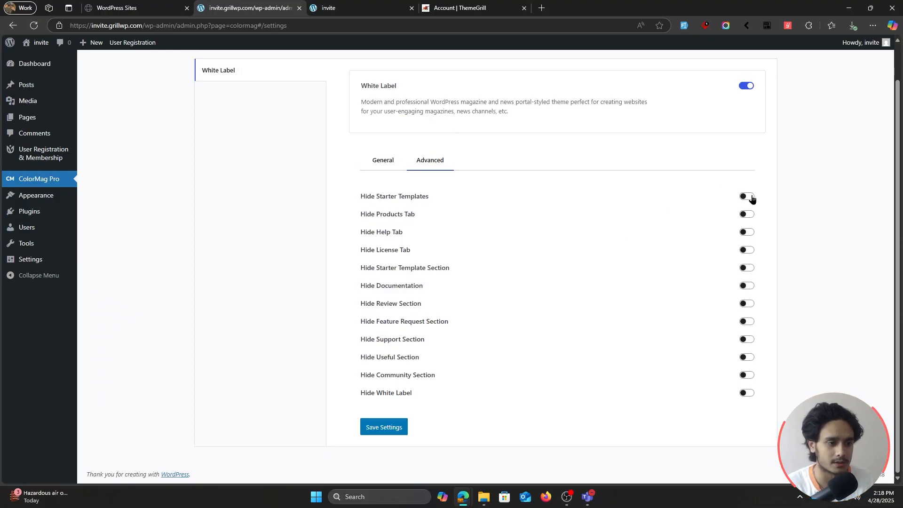
pyautogui.scroll(1, 699, 238)
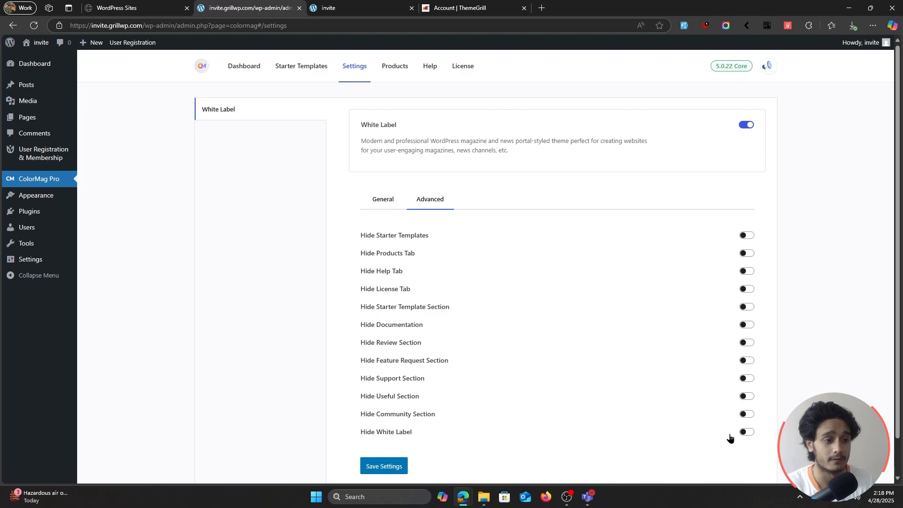
# Step: Enter Zamkai Agency as the agency name in the general White Label settings
pyautogui.click(395, 201)
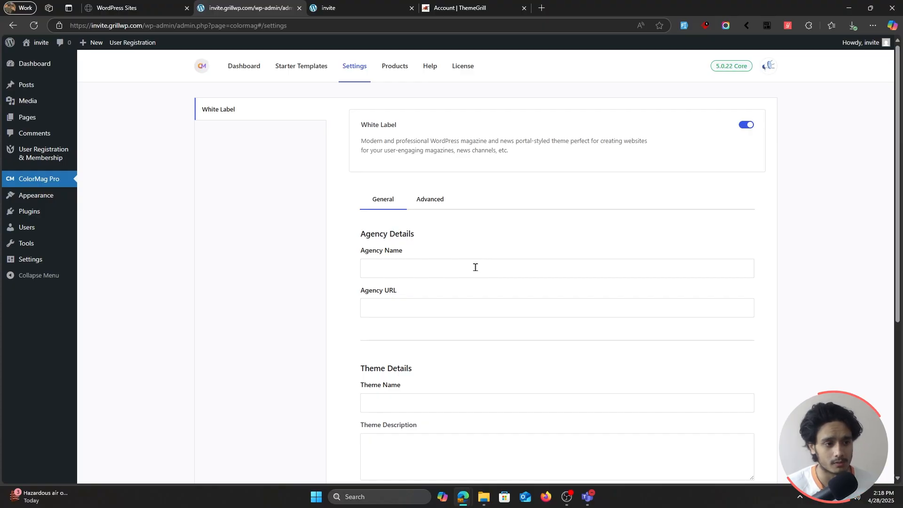
pyautogui.click(475, 267)
pyautogui.scroll(-1, 496, 213)
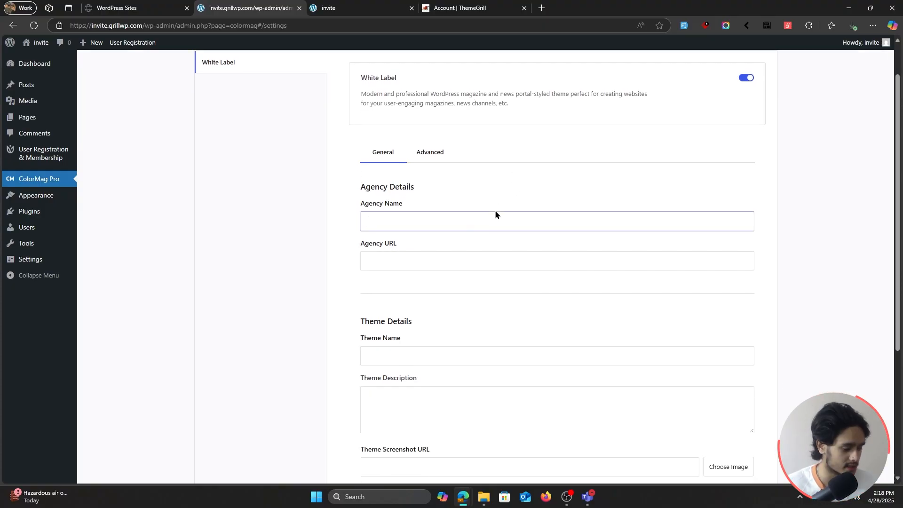
pyautogui.write('Zamkl Agen')
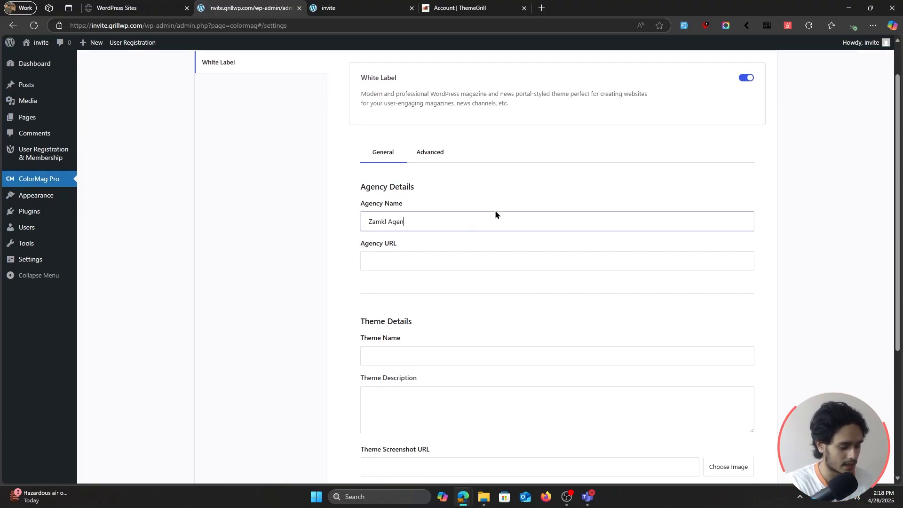
pyautogui.write('cy')
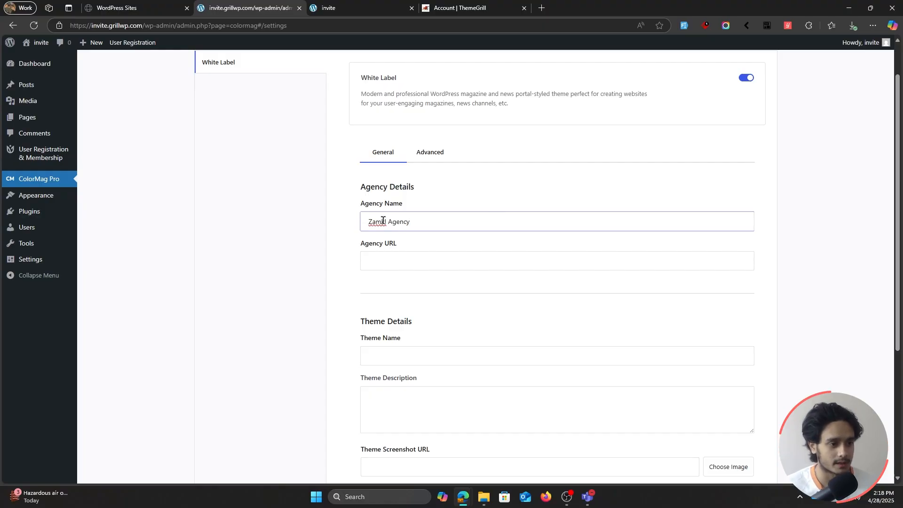
pyautogui.click(382, 221)
pyautogui.press('BackSpace')
pyautogui.write('a')
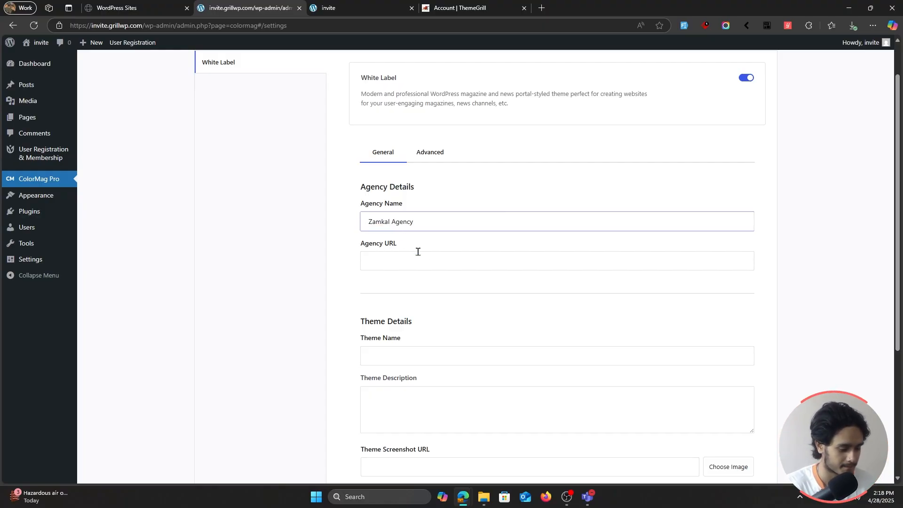
pyautogui.click(401, 270)
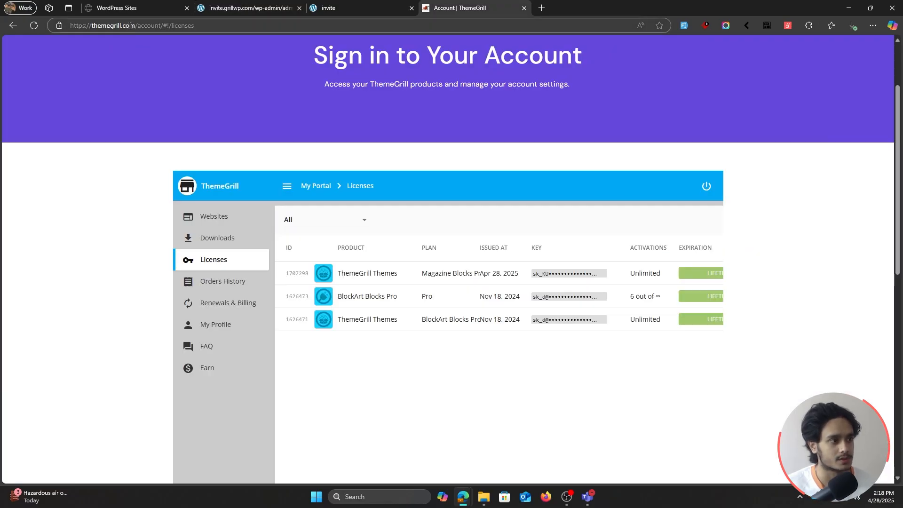
pyautogui.moveTo(135, 26); pyautogui.dragTo(43, 52)
pyautogui.hotkey('ctrl', 'c')
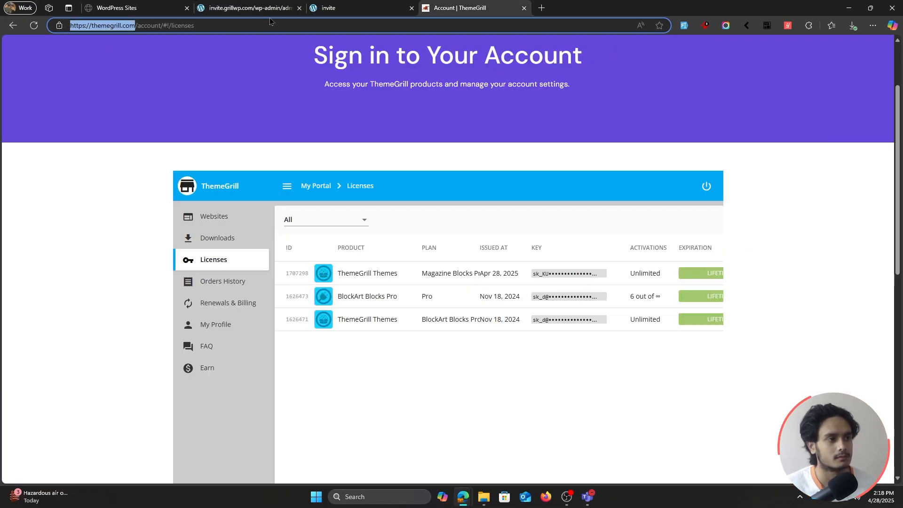
pyautogui.click(249, 8)
pyautogui.hotkey('ctrl', 'v')
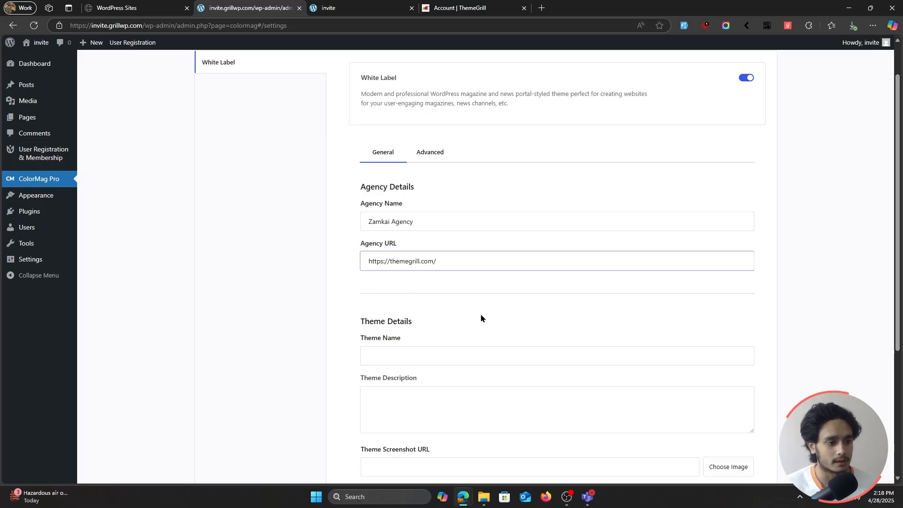
# Step: Enter KaiZam Theme as the theme name under Theme Details
pyautogui.scroll(-1, 481, 314)
pyautogui.click(451, 308)
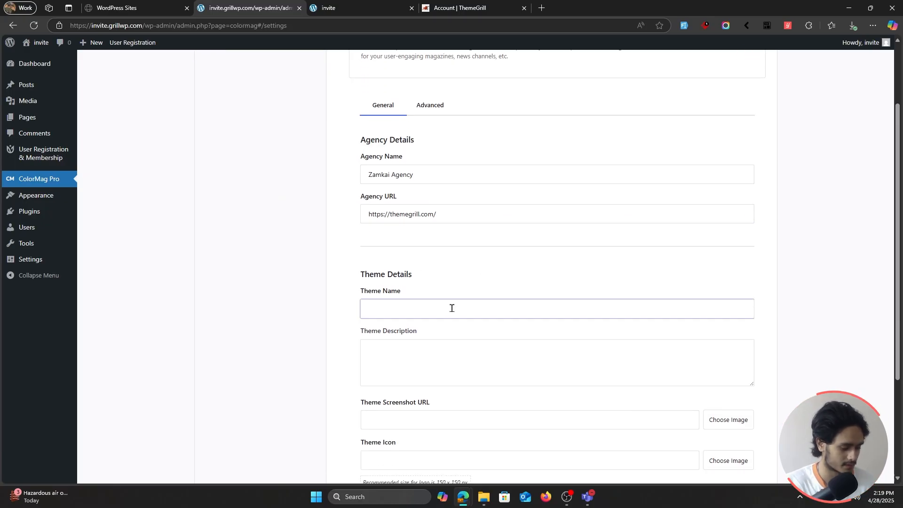
pyautogui.write('KaiZam Theme')
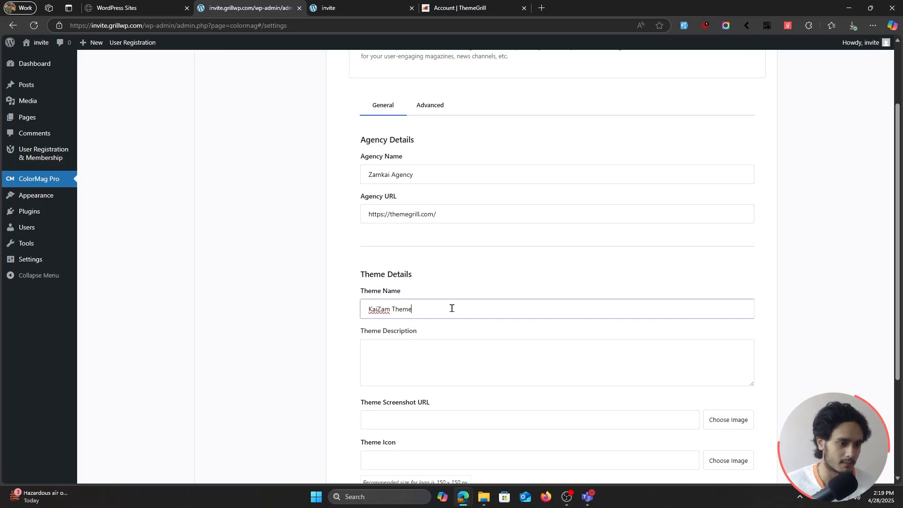
# Step: Write the theme description "Coolest magazine Theme, definitely not COLORMAG" and correct the capitalization of its second phrase
pyautogui.click(429, 359)
pyautogui.scroll(-2, 430, 358)
pyautogui.write('Co')
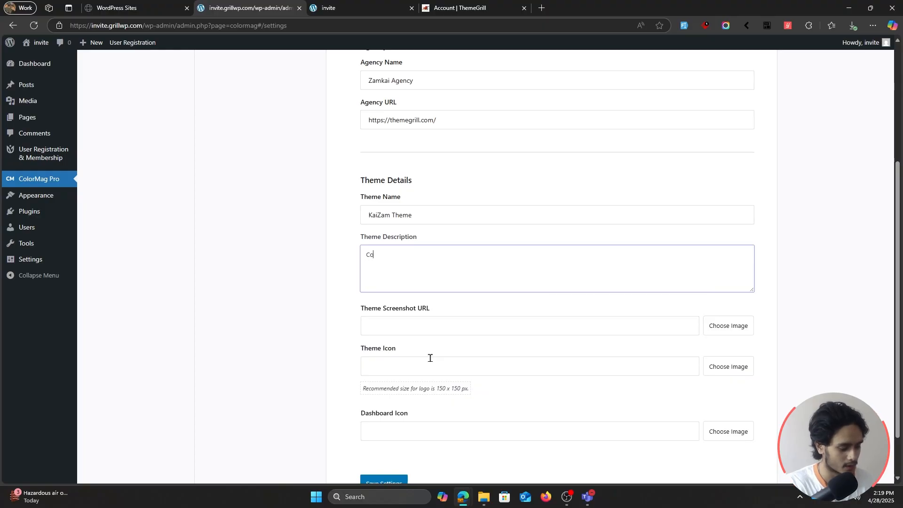
pyautogui.write('olest magazine')
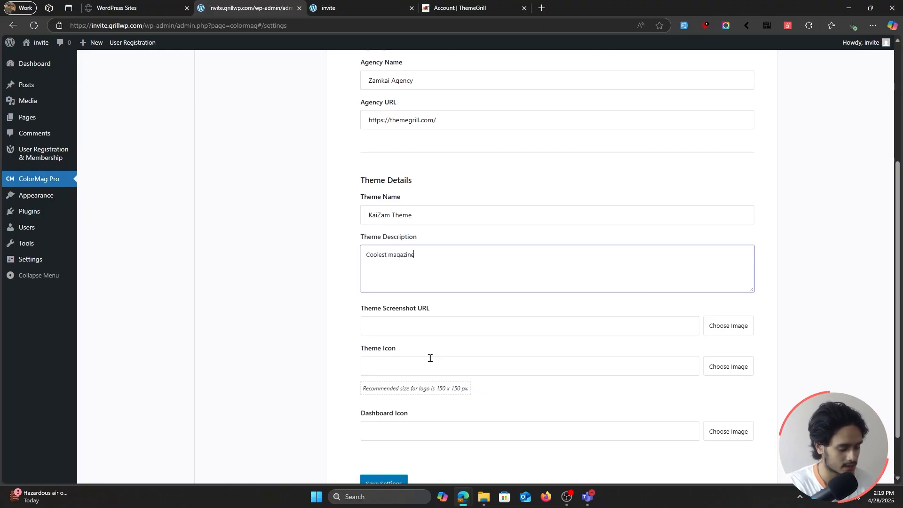
pyautogui.write(' Theme, Definitely n')
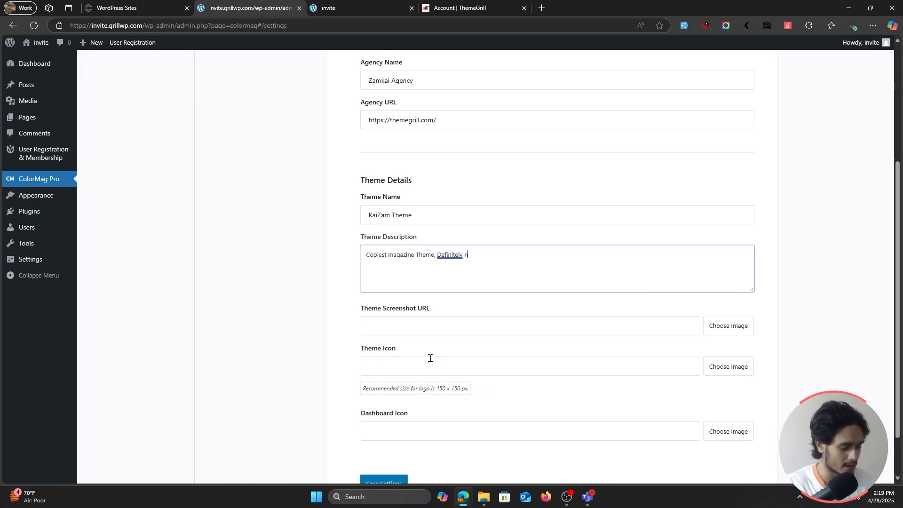
pyautogui.write('ot COLORMAG')
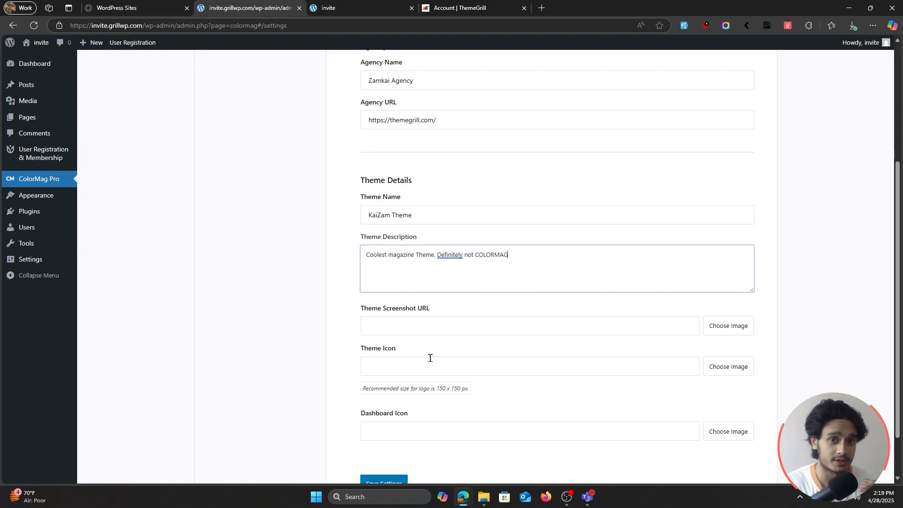
pyautogui.click(446, 254)
pyautogui.click(462, 292)
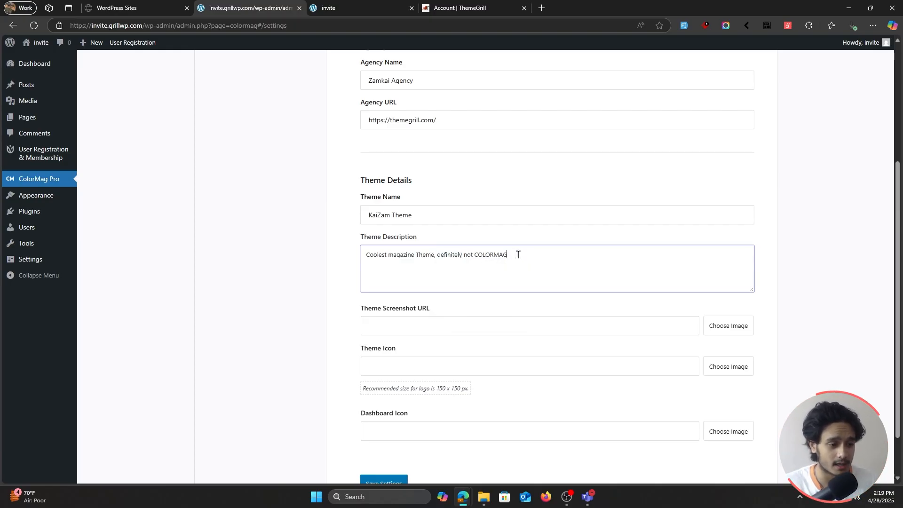
# Step: Open the installed themes page in a separate tab and examine the active ColorMag Pro theme's details before white labelling
pyautogui.scroll(-2, 394, 267)
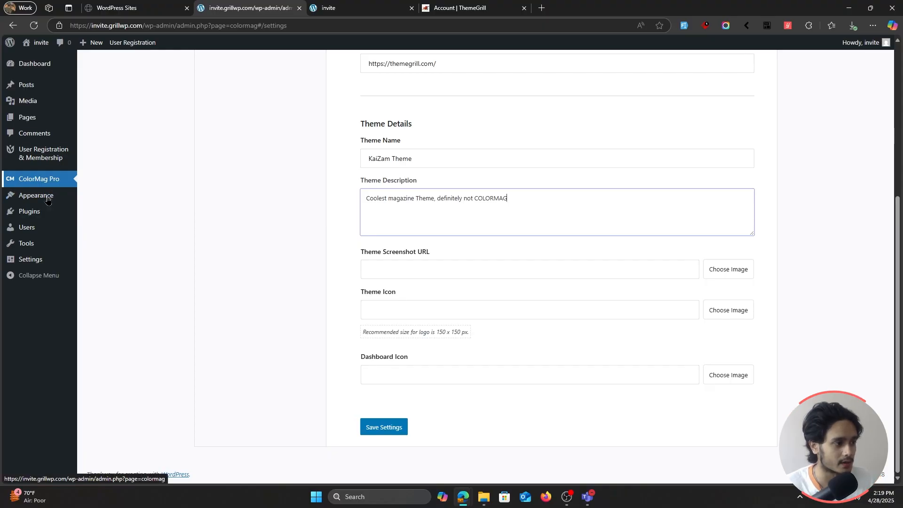
pyautogui.scroll(5, 256, 306)
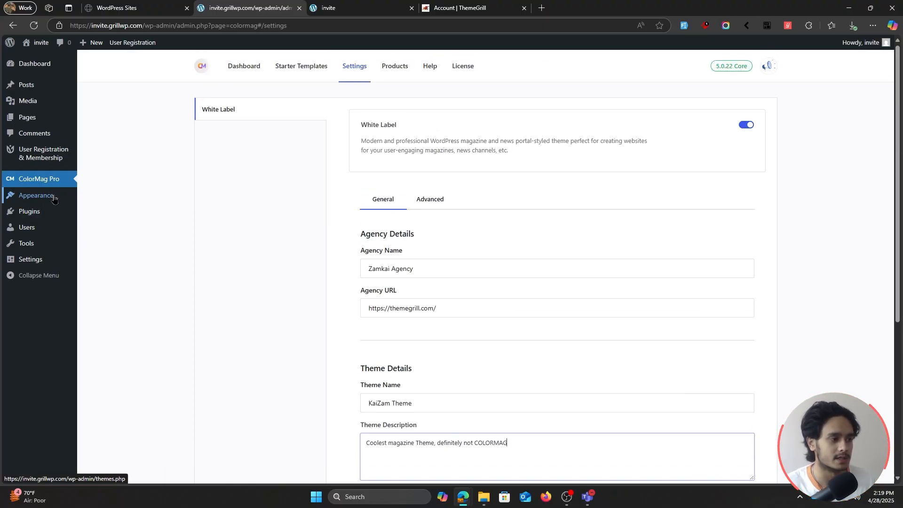
pyautogui.middleClick(36, 195)
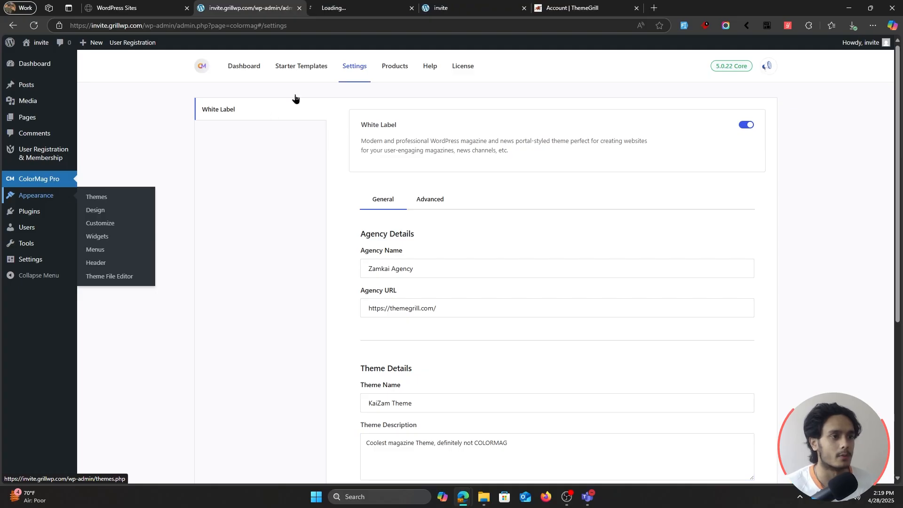
pyautogui.click(329, 16)
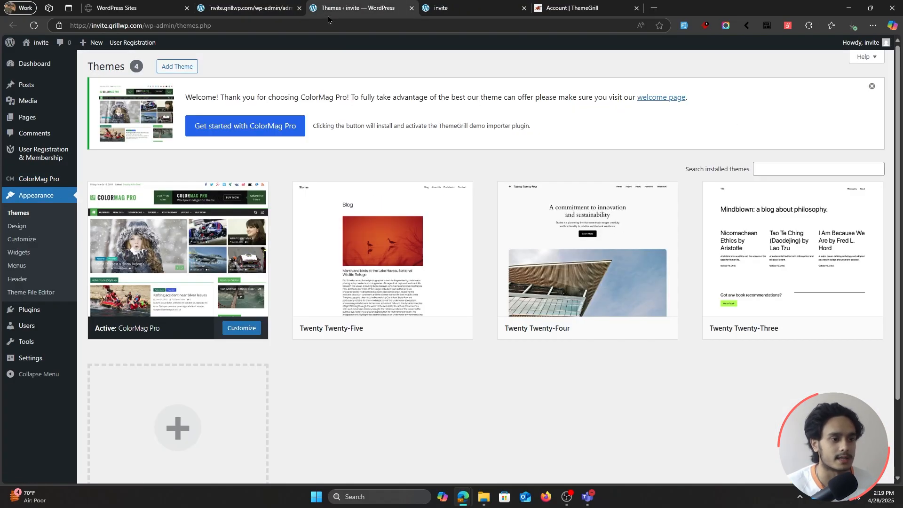
pyautogui.click(261, 9)
pyautogui.click(399, 10)
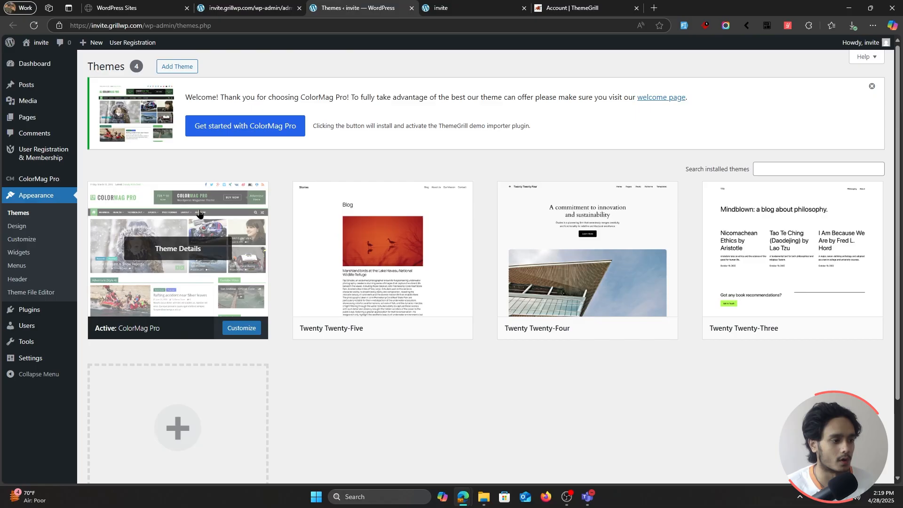
pyautogui.click(207, 257)
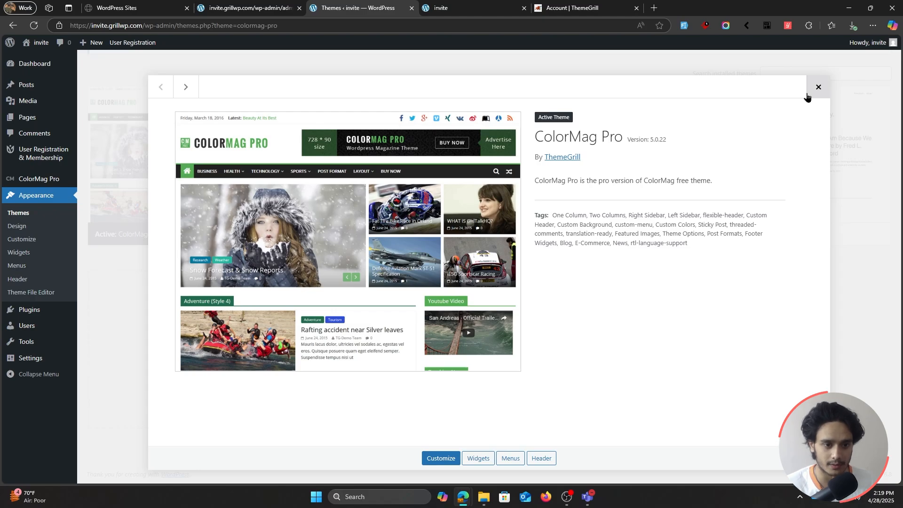
pyautogui.click(472, 7)
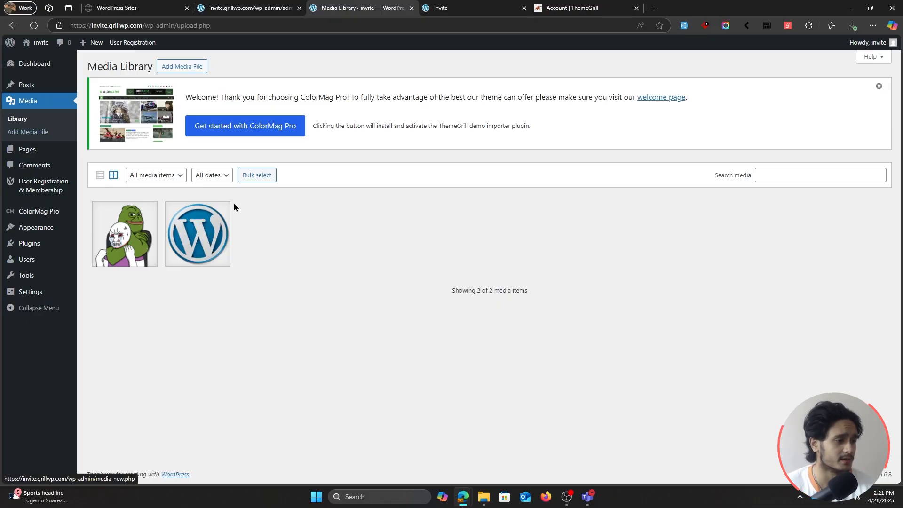
# Step: Check the cartoon frog image in the Media Library and set 3fb3742ce0048ac_300300.png as the theme screenshot in the White Label settings
pyautogui.click(120, 222)
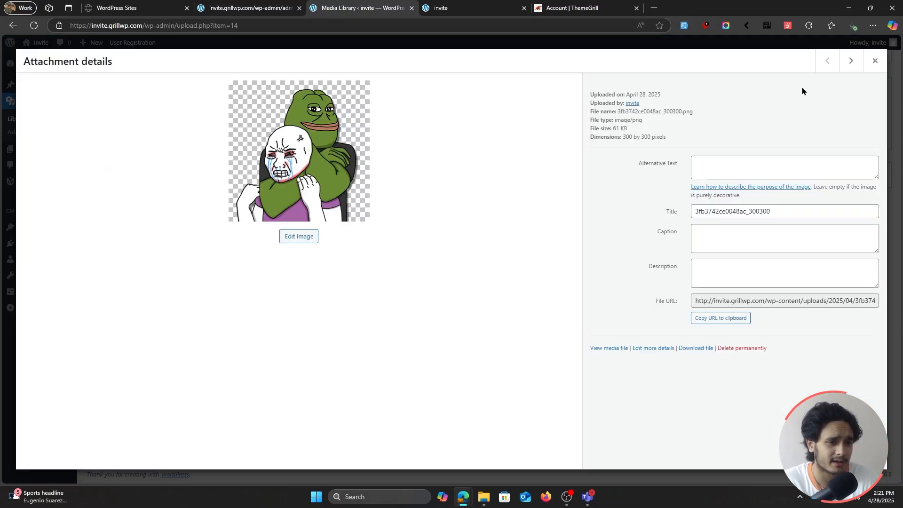
pyautogui.click(875, 61)
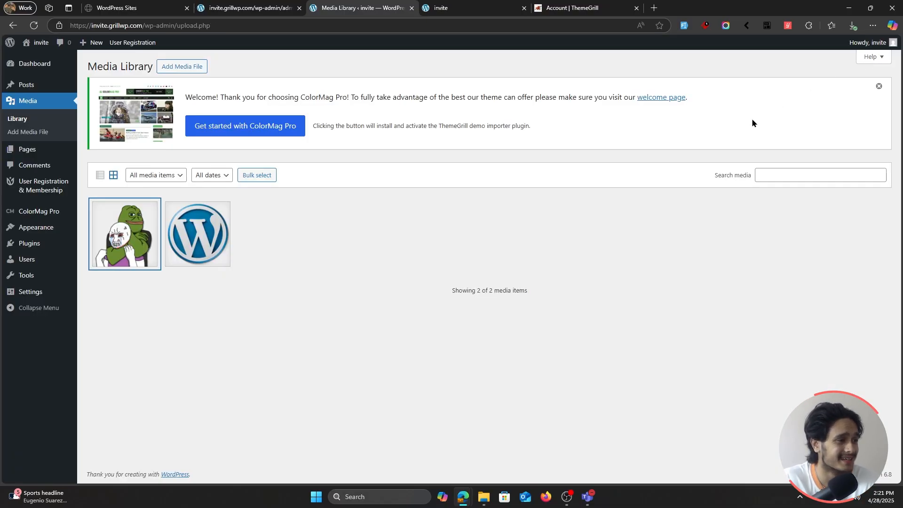
pyautogui.click(236, 11)
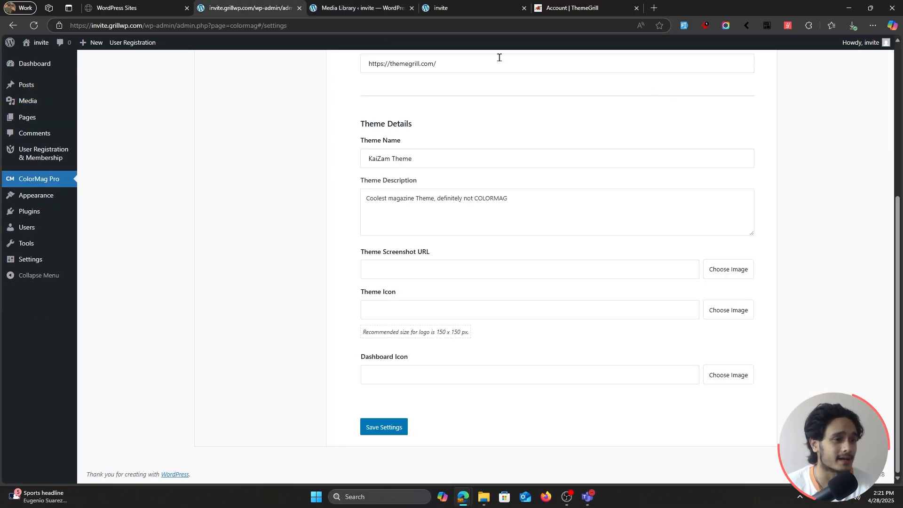
pyautogui.click(729, 272)
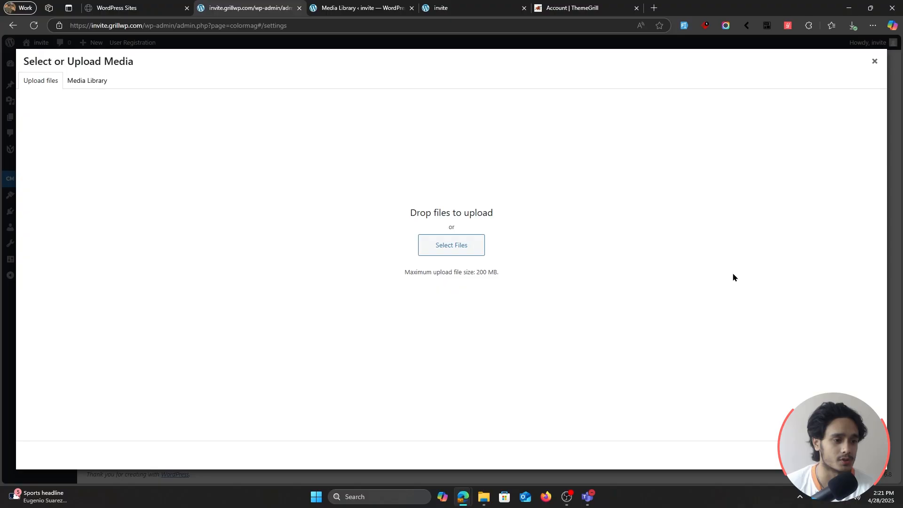
pyautogui.click(81, 82)
pyautogui.click(64, 131)
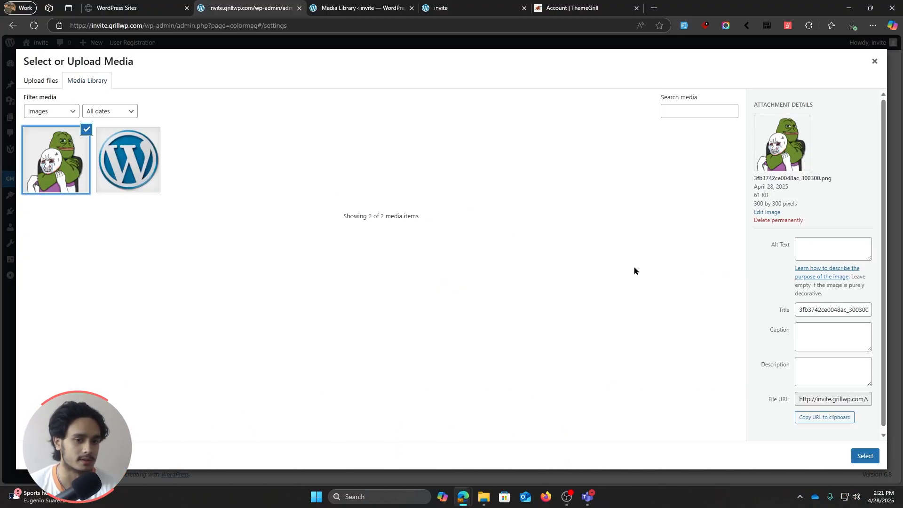
pyautogui.click(866, 452)
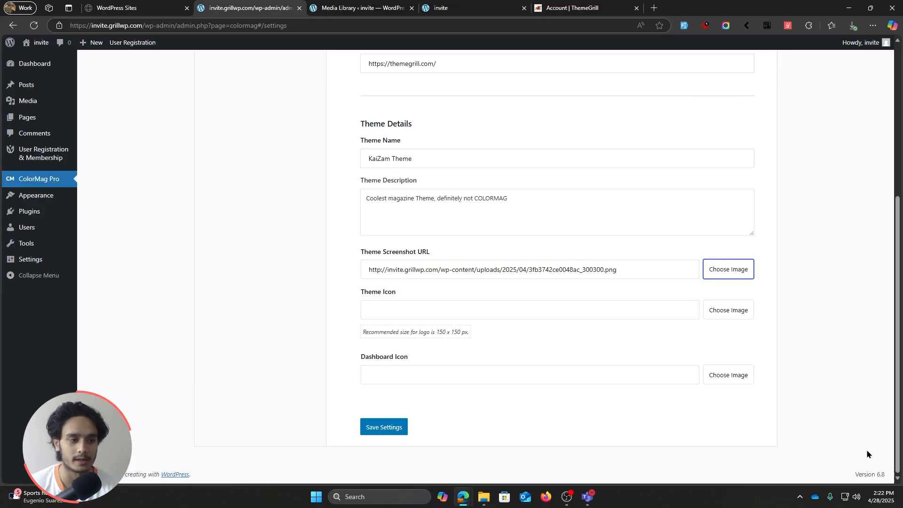
# Step: Set WordPress-Logo-Free-Download-PNG.png from the Media Library as the theme icon
pyautogui.click(643, 310)
pyautogui.click(718, 310)
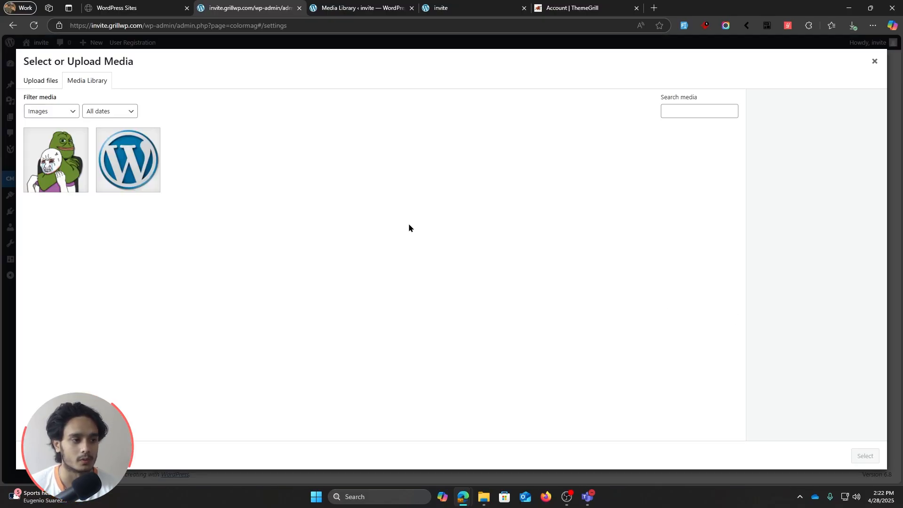
pyautogui.click(128, 160)
pyautogui.click(862, 455)
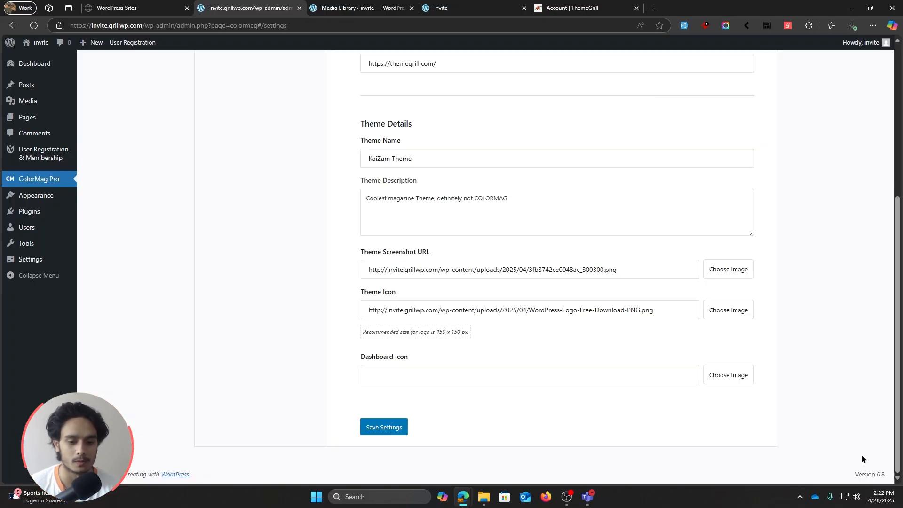
# Step: Set WordPress-Logo-Free-Download-PNG.png as the dashboard icon and save the White Label settings
pyautogui.click(729, 375)
pyautogui.click(128, 160)
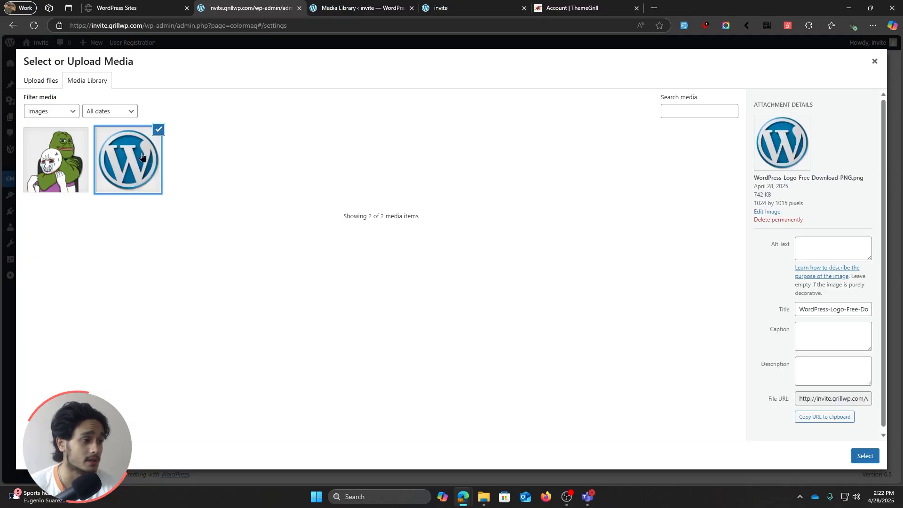
pyautogui.click(864, 456)
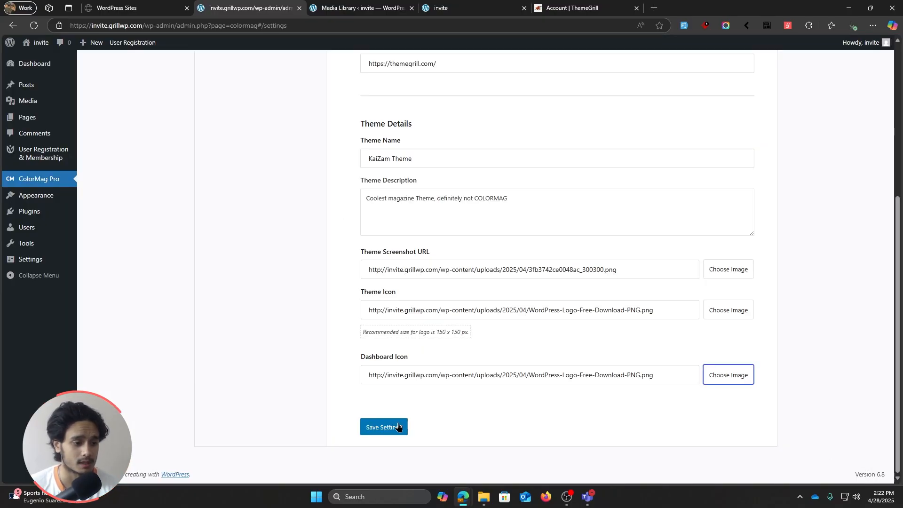
pyautogui.click(384, 427)
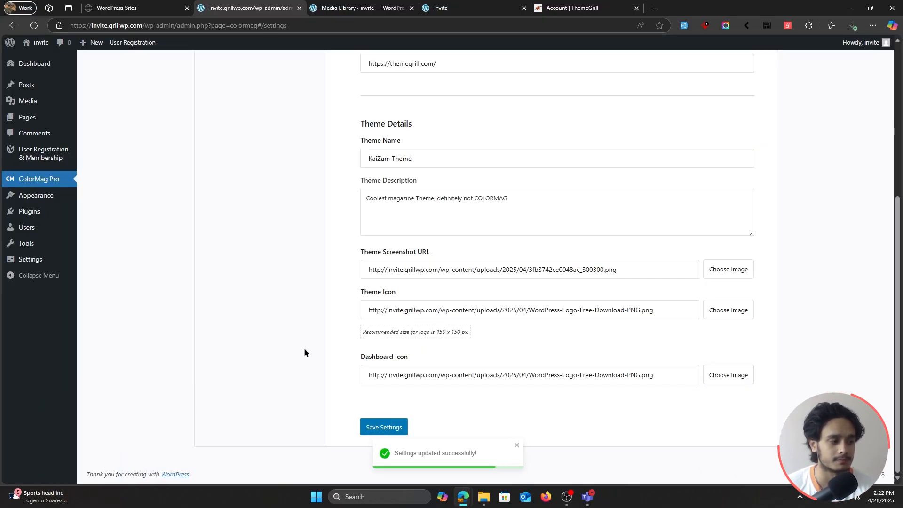
# Step: Reload the settings page and check the white-label branding there, in the installed themes list and in the active theme's details
pyautogui.click(34, 25)
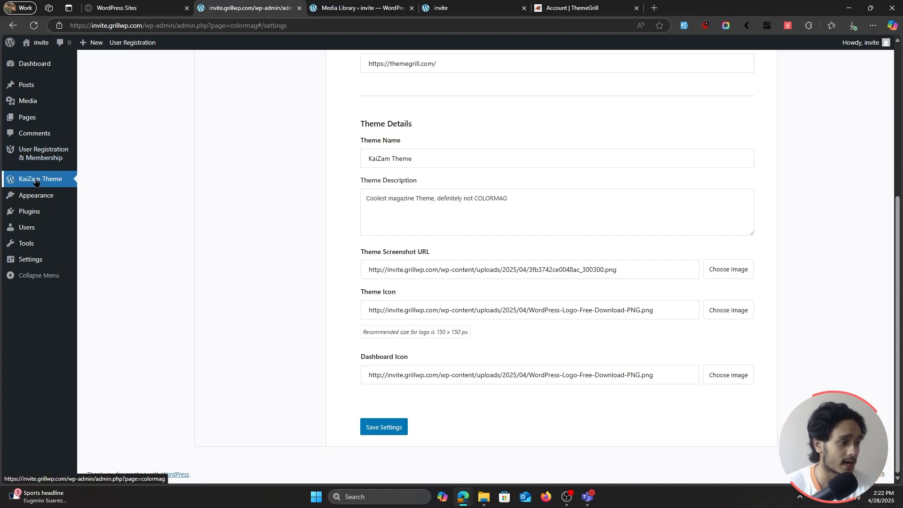
pyautogui.scroll(5, 236, 333)
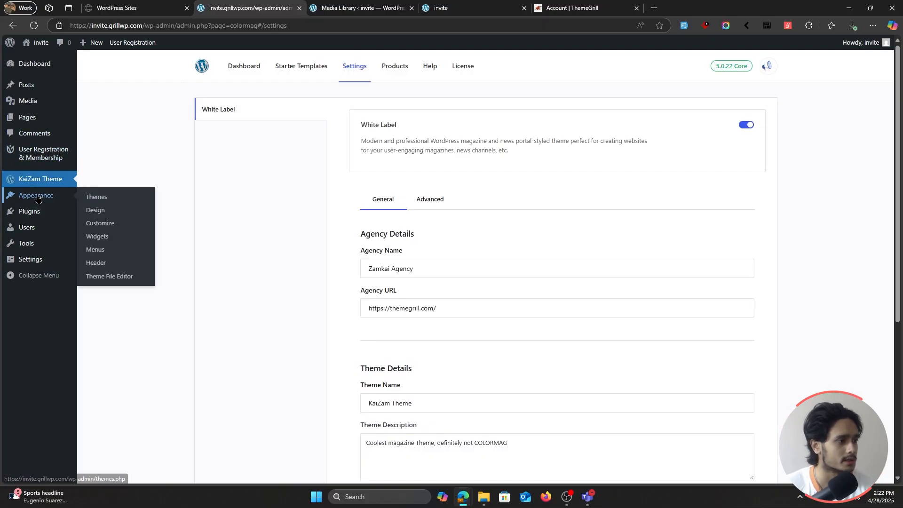
pyautogui.click(100, 194)
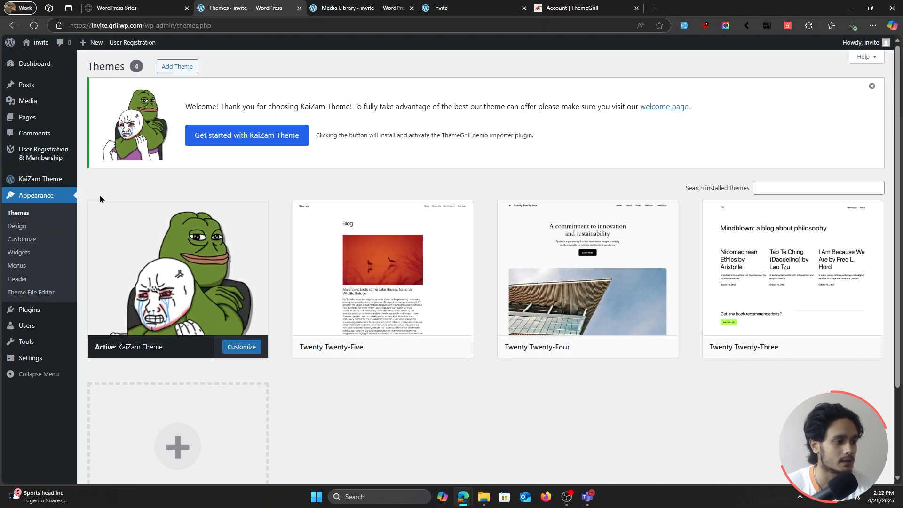
pyautogui.click(197, 266)
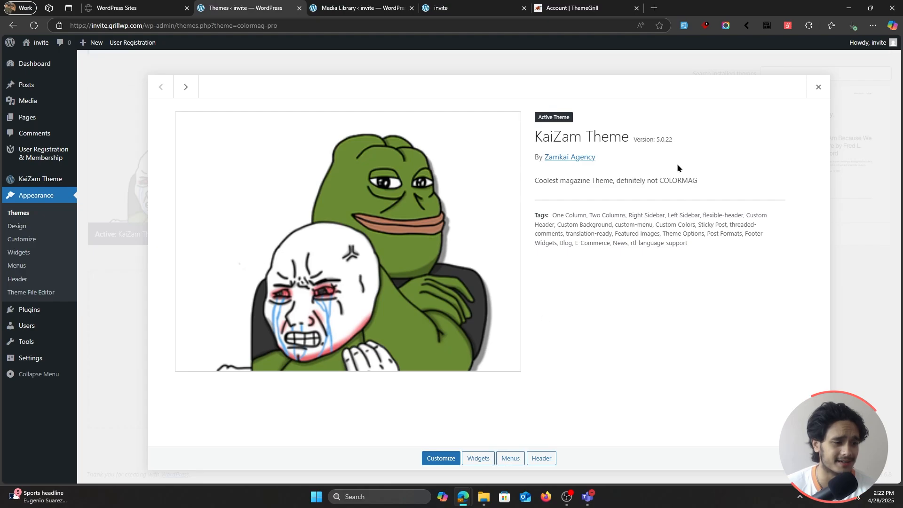
pyautogui.click(818, 89)
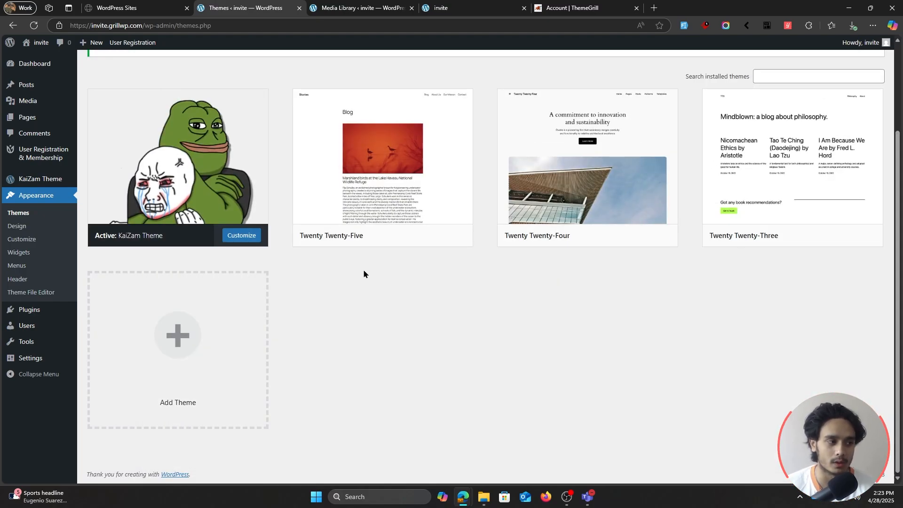
pyautogui.scroll(2, 485, 318)
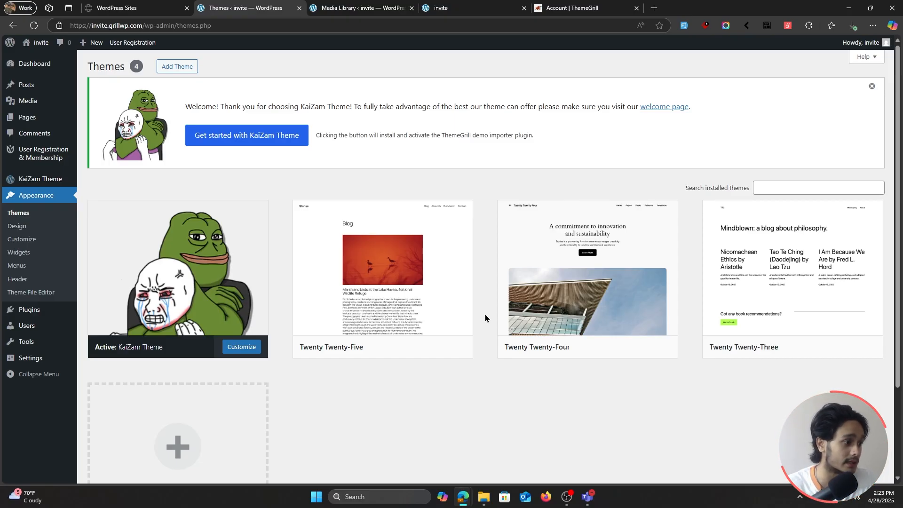
# Step: Open the advanced White Label options in the KaiZam Theme settings and turn on Hide Starter Templates
pyautogui.click(36, 178)
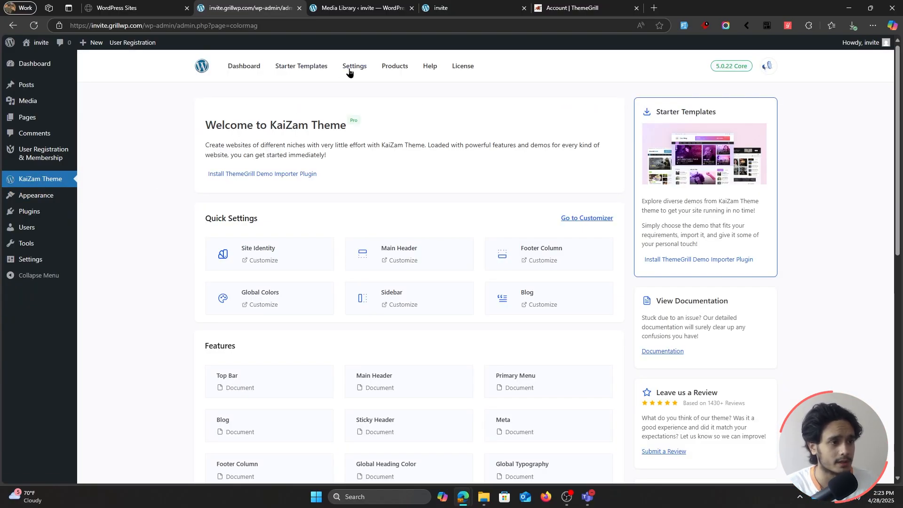
pyautogui.click(359, 70)
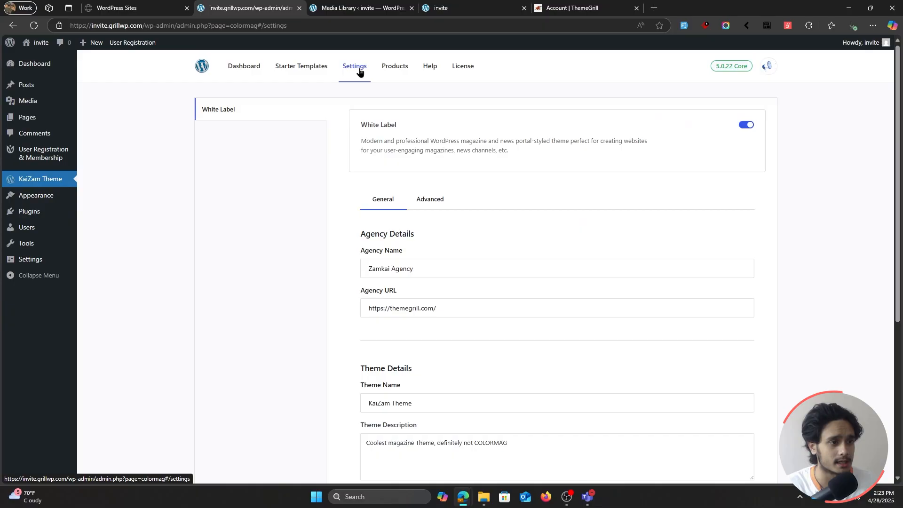
pyautogui.click(438, 205)
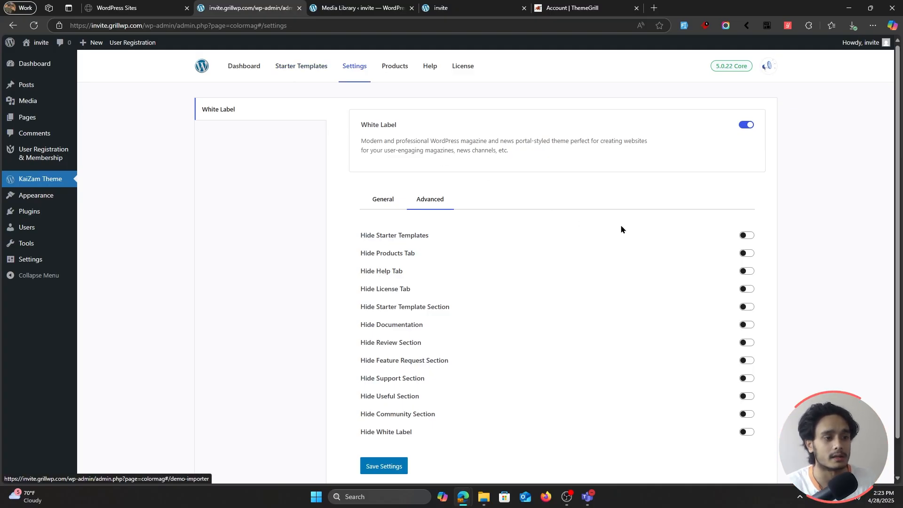
pyautogui.click(747, 236)
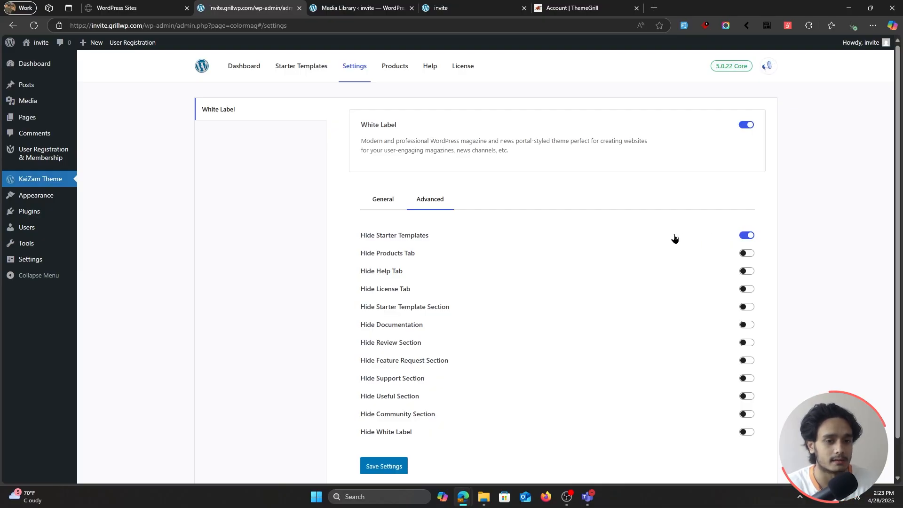
# Step: View the theme's Starter Templates page in a separate browser tab and close that tab
pyautogui.middleClick(316, 69)
pyautogui.click(377, 4)
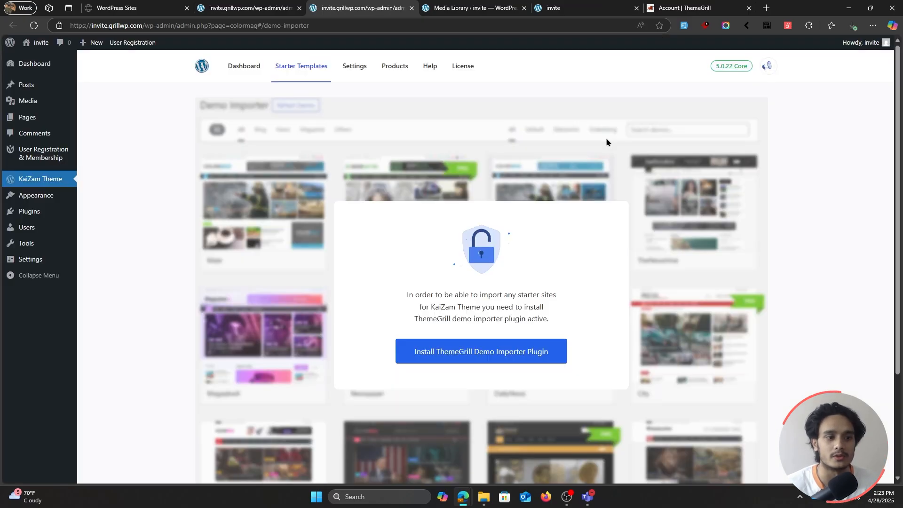
pyautogui.hotkey('ctrl', 'w')
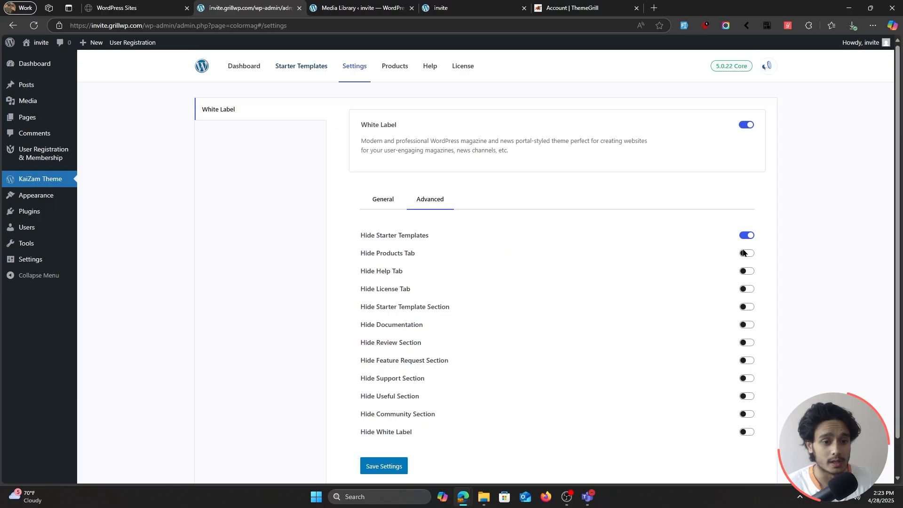
# Step: Review the theme's Products page in a separate tab, closing it and the Media Library and site preview tabs
pyautogui.click(402, 67)
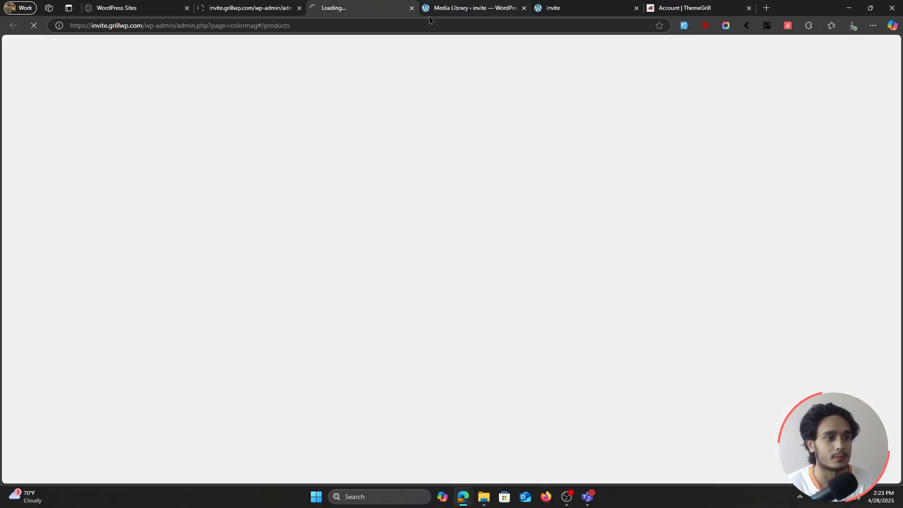
pyautogui.click(524, 8)
pyautogui.click(524, 8)
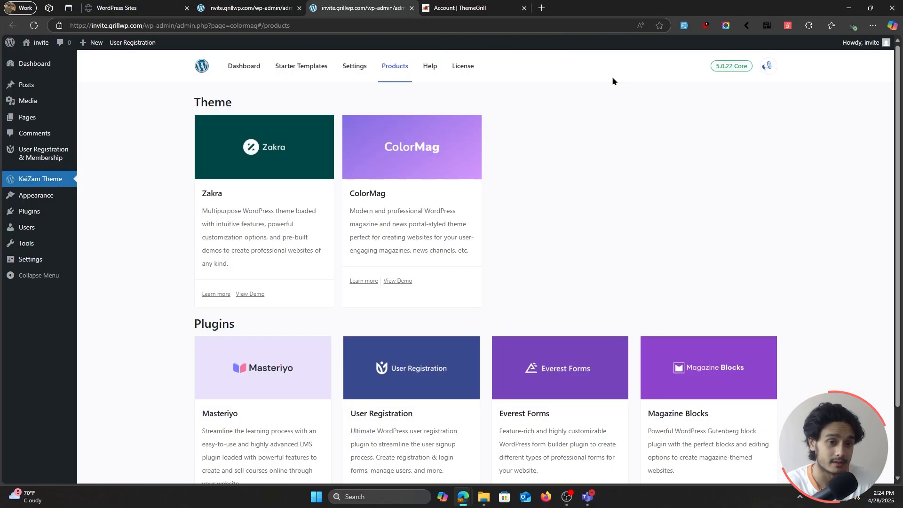
pyautogui.scroll(-2, 791, 281)
pyautogui.scroll(2, 806, 346)
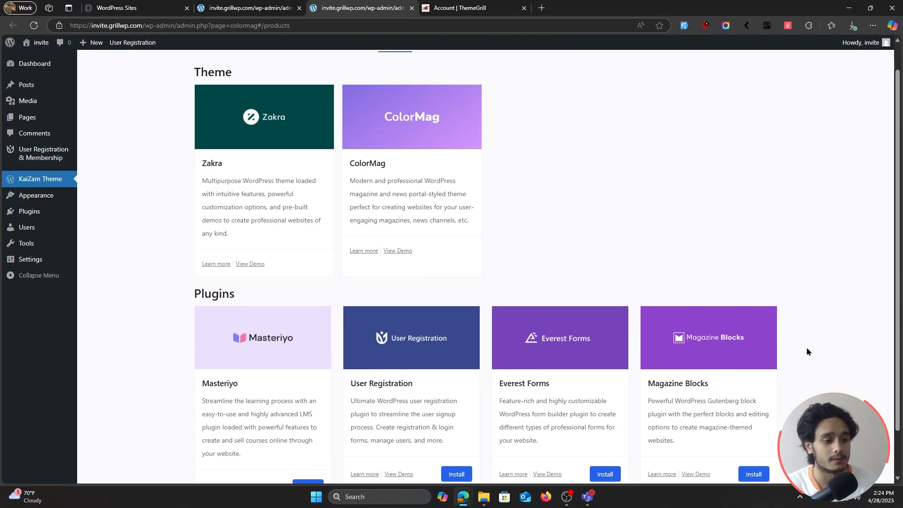
pyautogui.click(255, 7)
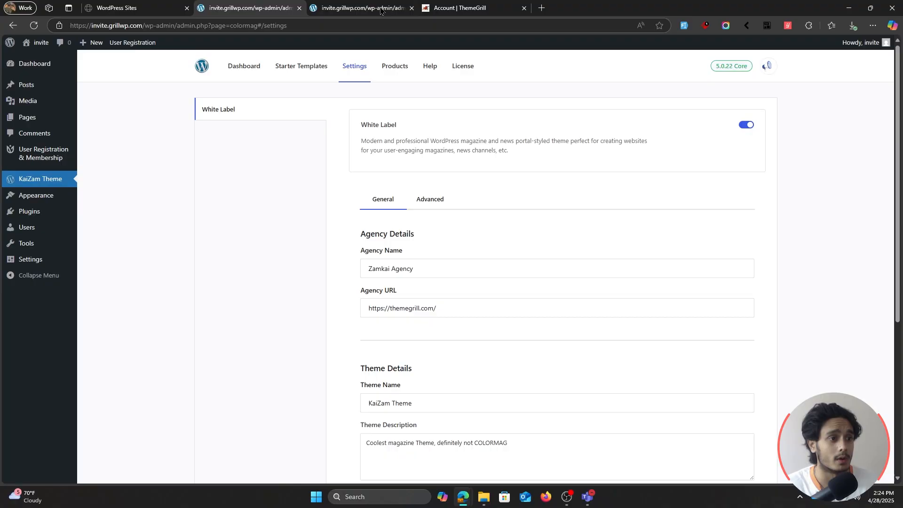
pyautogui.click(413, 8)
# Step: Turn on Hide Starter Templates, Hide Products Tab, Hide Help Tab and Hide License Tab in the advanced White Label options and save
pyautogui.click(436, 204)
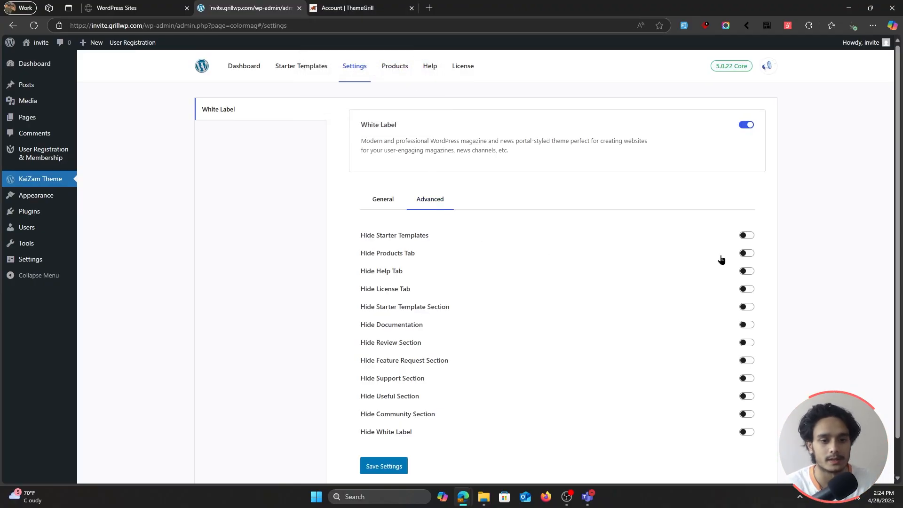
pyautogui.click(746, 253)
pyautogui.click(746, 236)
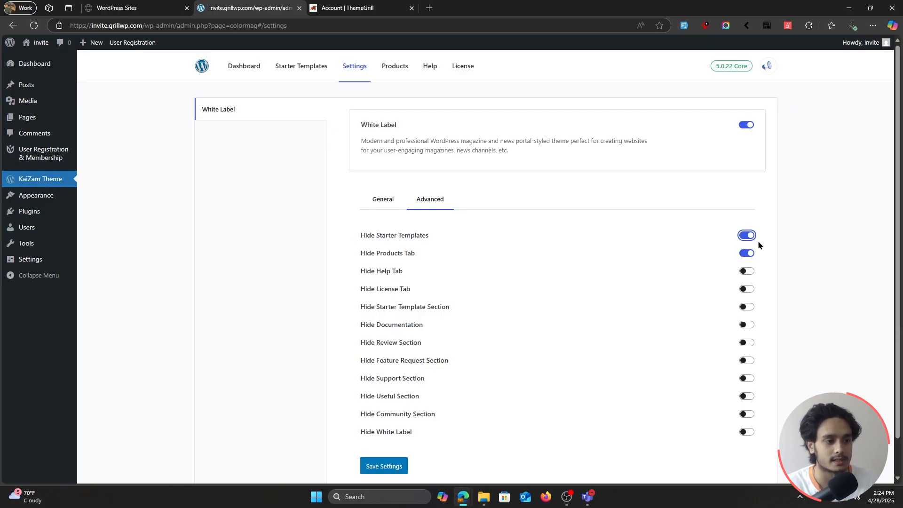
pyautogui.click(747, 272)
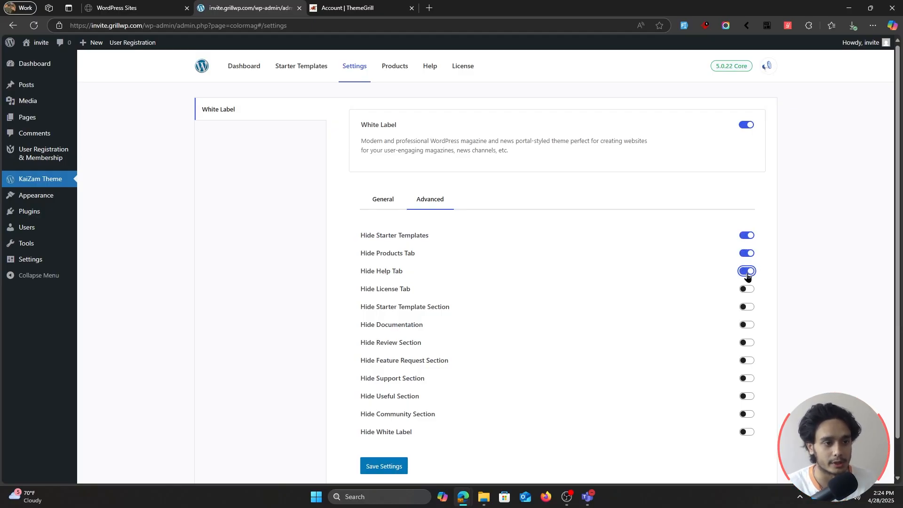
pyautogui.click(748, 289)
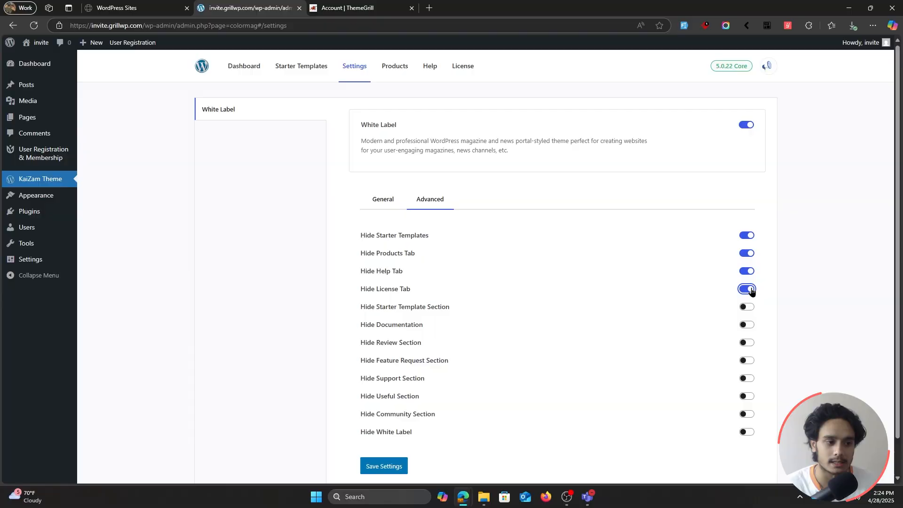
pyautogui.click(749, 308)
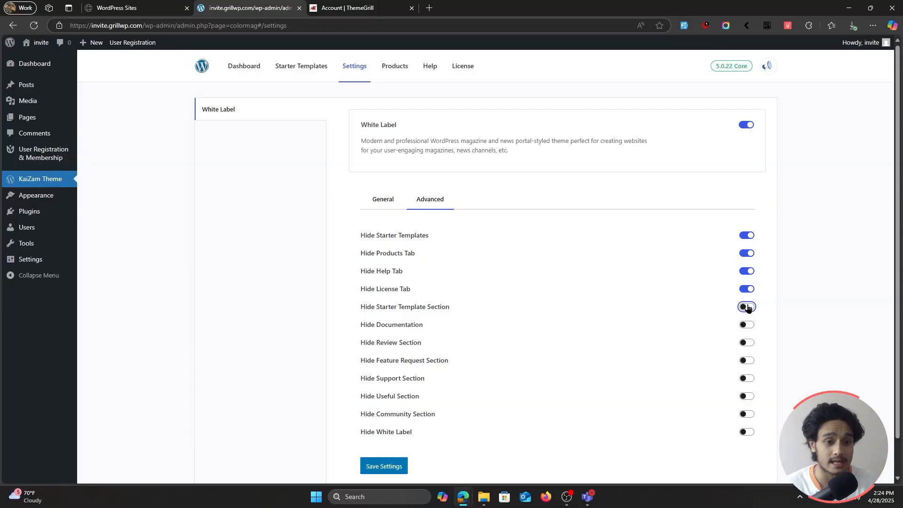
pyautogui.click(749, 308)
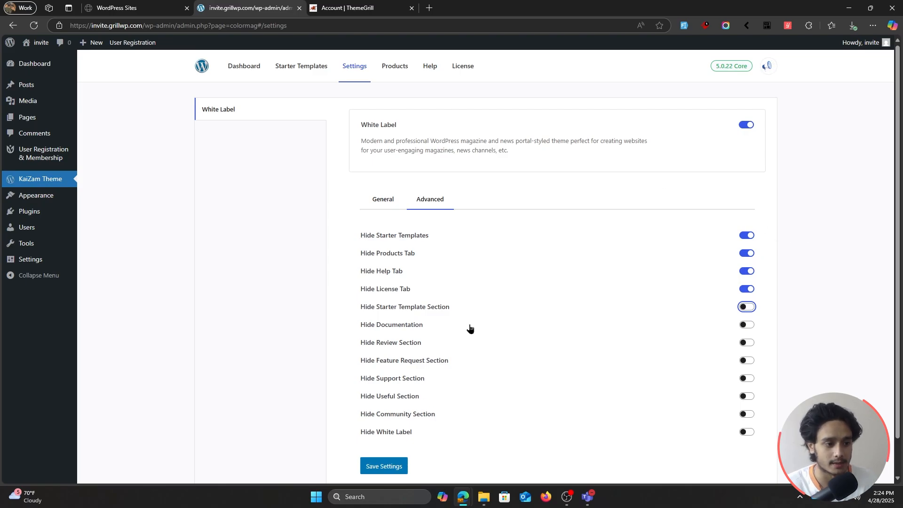
pyautogui.click(396, 475)
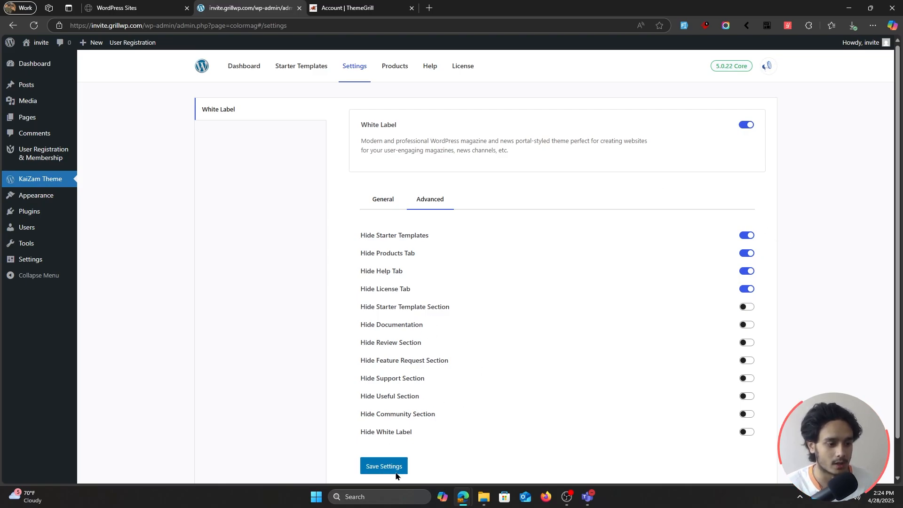
# Step: Reload the settings page, check its navigation and advanced options, and look through the sections on the theme dashboard
pyautogui.click(38, 24)
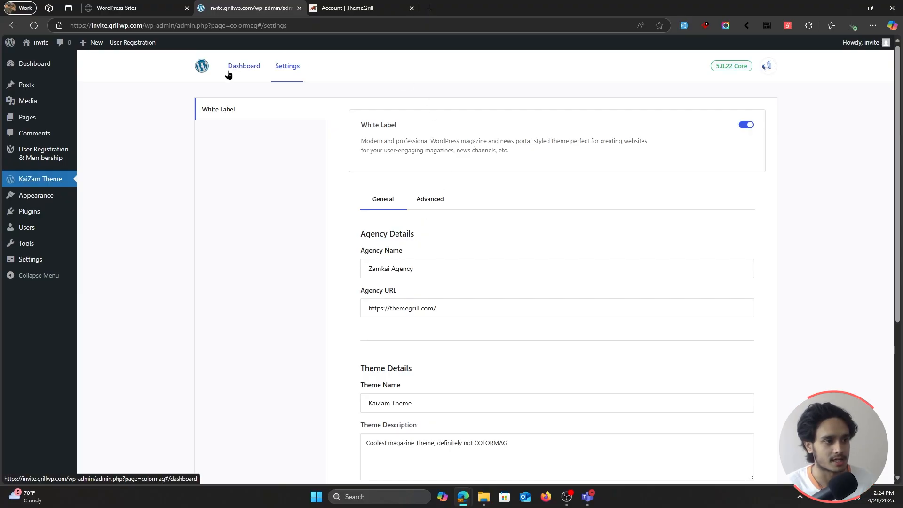
pyautogui.click(425, 203)
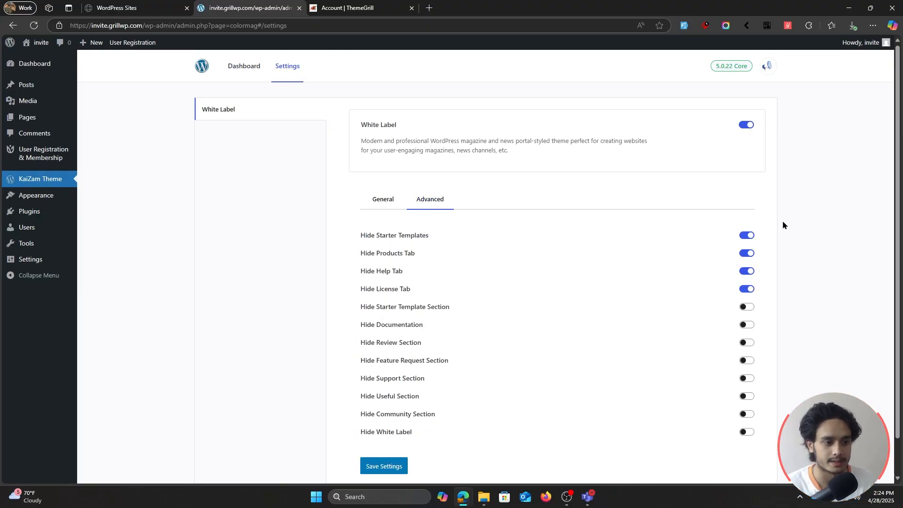
pyautogui.click(245, 71)
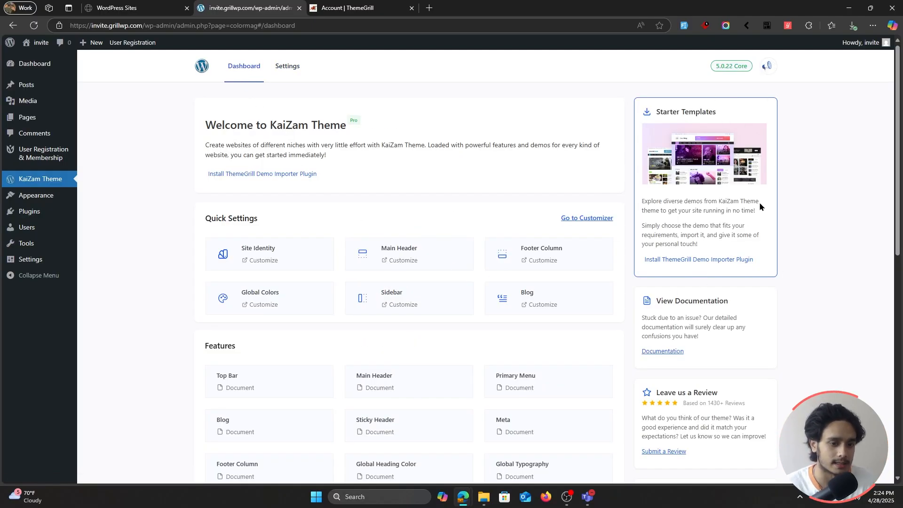
pyautogui.scroll(-1, 760, 205)
pyautogui.scroll(-5, 740, 277)
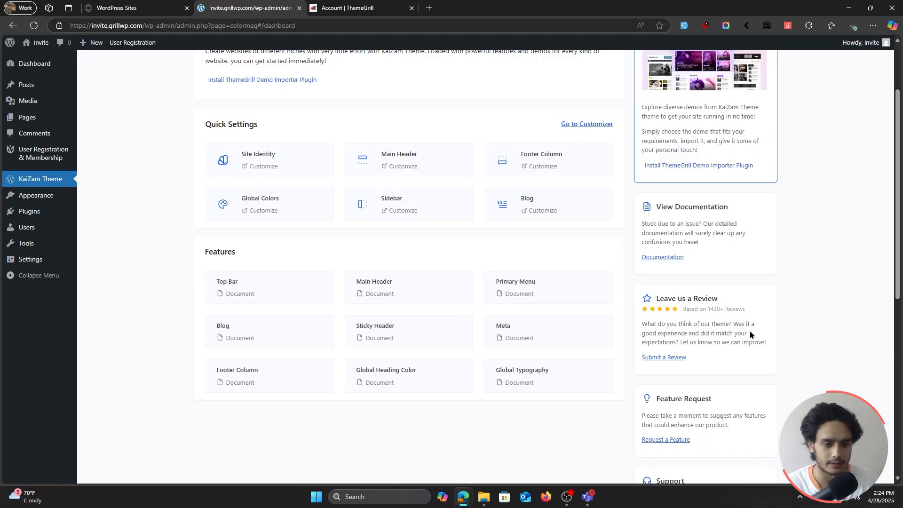
pyautogui.scroll(-4, 696, 328)
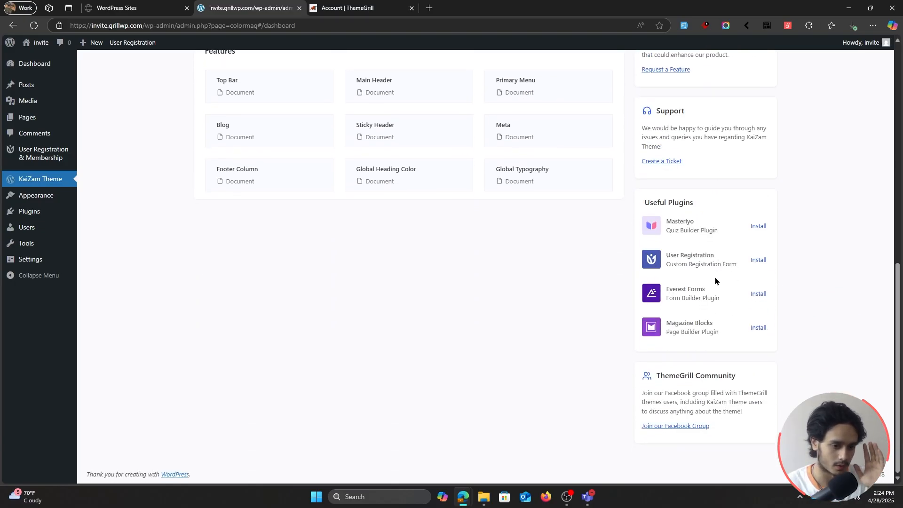
pyautogui.scroll(10, 771, 325)
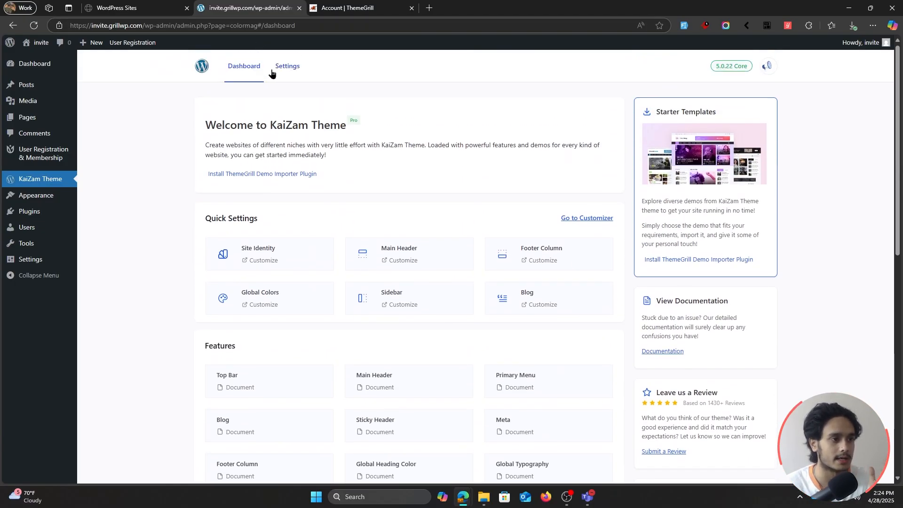
# Step: Hide the starter template, documentation, review, feature request, support, useful and community sections in the advanced White Label options and save
pyautogui.click(273, 70)
pyautogui.scroll(-2, 539, 243)
pyautogui.click(425, 104)
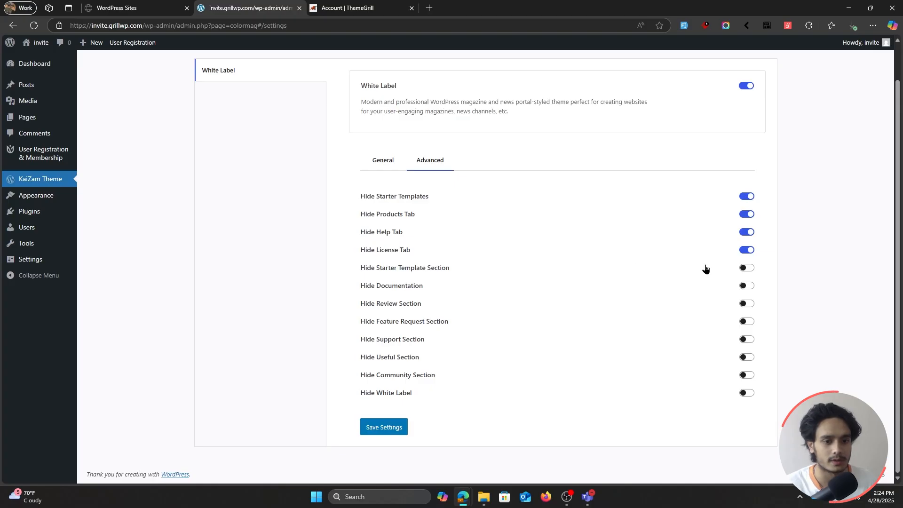
pyautogui.click(745, 268)
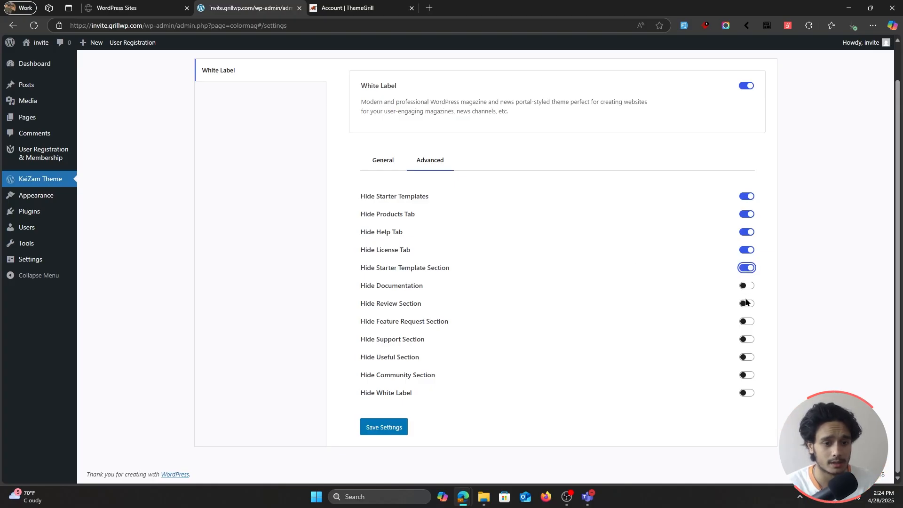
pyautogui.click(747, 286)
pyautogui.click(746, 304)
pyautogui.click(747, 321)
pyautogui.click(747, 339)
pyautogui.click(747, 357)
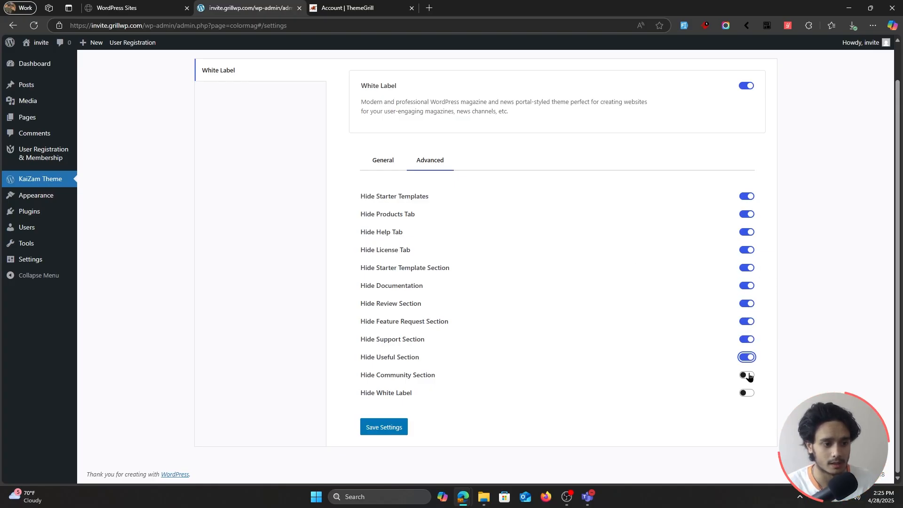
pyautogui.click(747, 375)
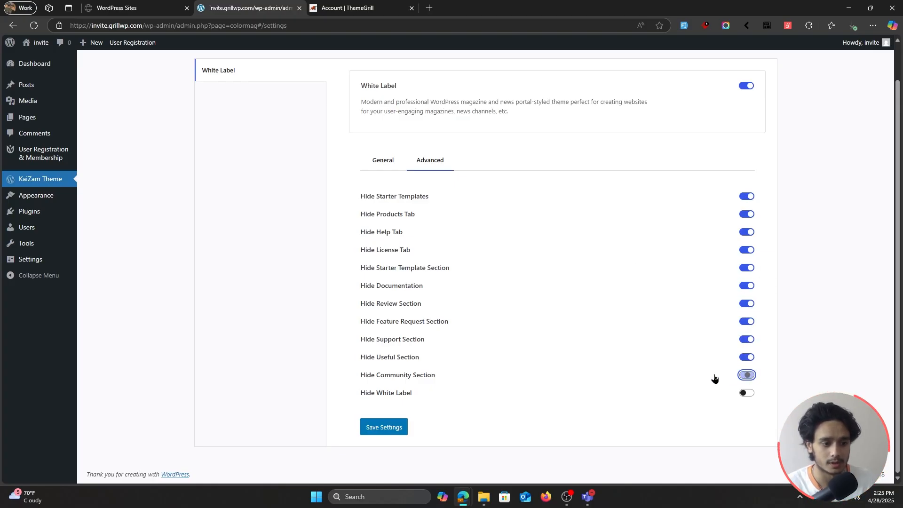
pyautogui.click(379, 431)
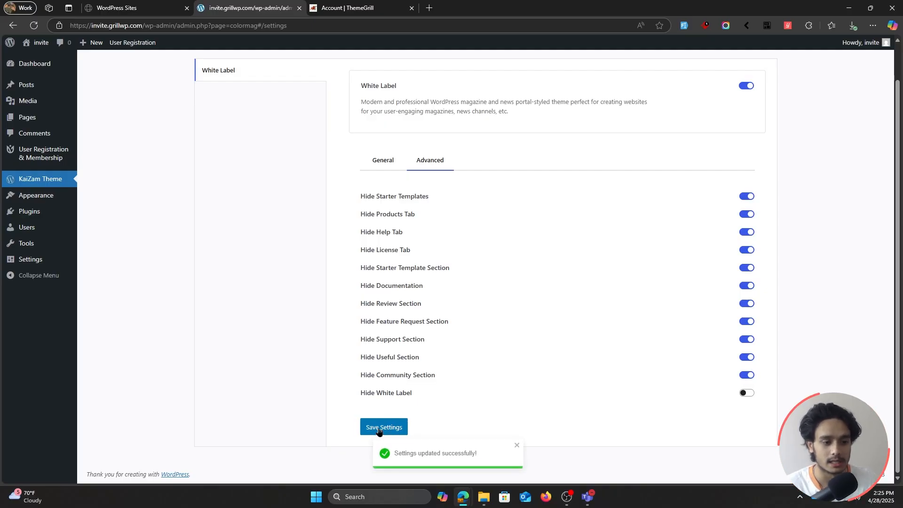
# Step: Check the theme dashboard for the hidden sections and the KaiZam Theme name in the welcome text
pyautogui.scroll(1, 513, 413)
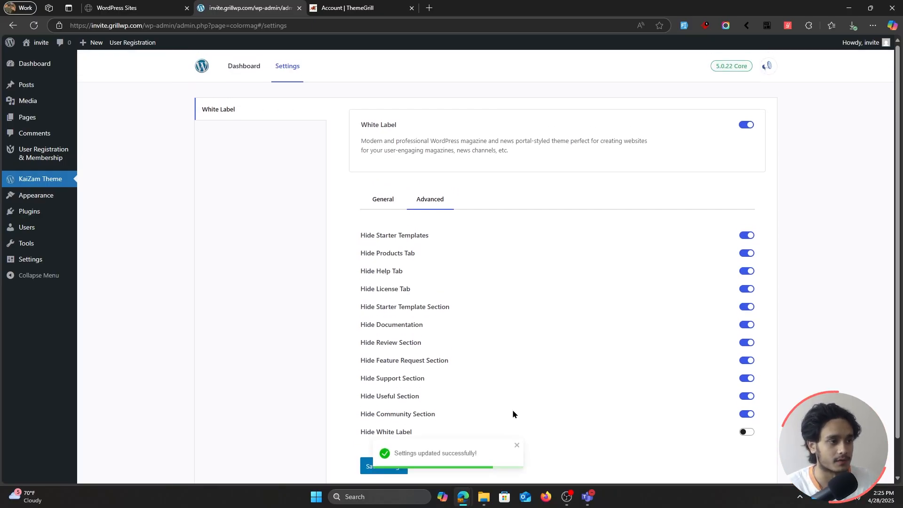
pyautogui.click(254, 80)
pyautogui.scroll(-1, 786, 265)
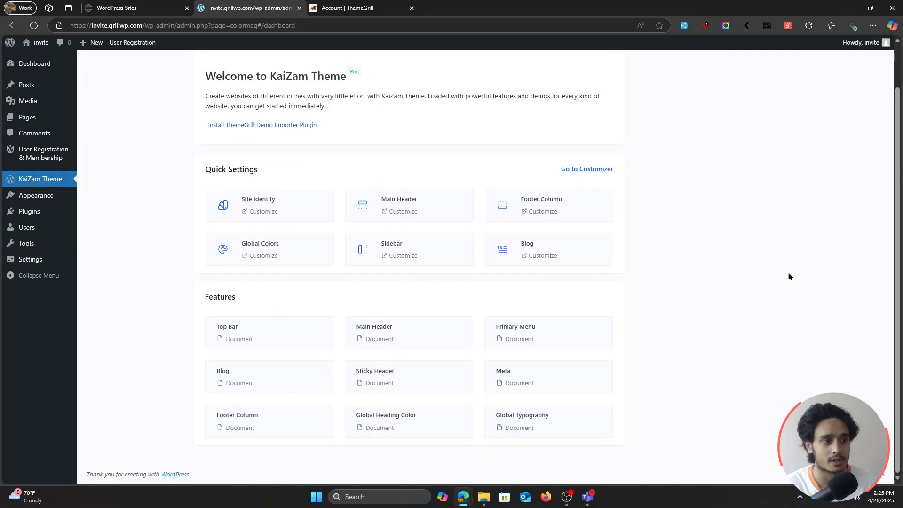
pyautogui.scroll(1, 788, 275)
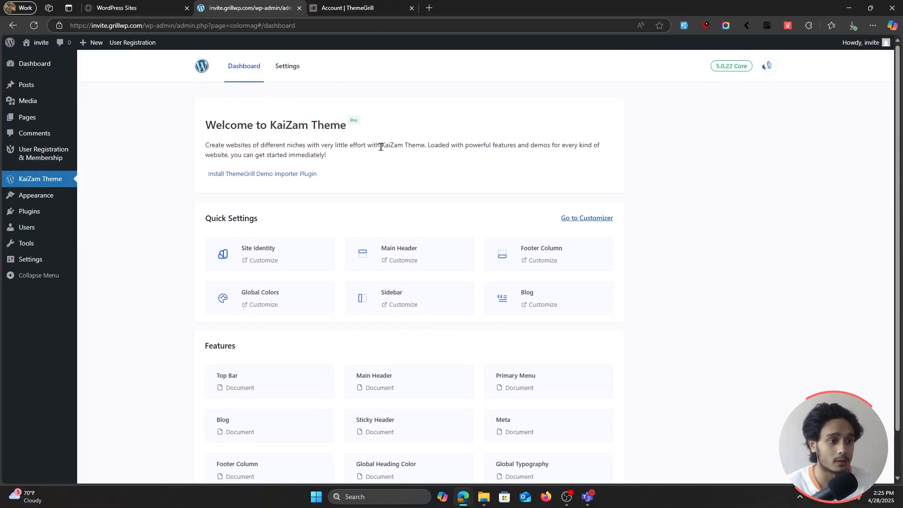
pyautogui.moveTo(382, 148); pyautogui.dragTo(425, 151)
pyautogui.click(398, 149)
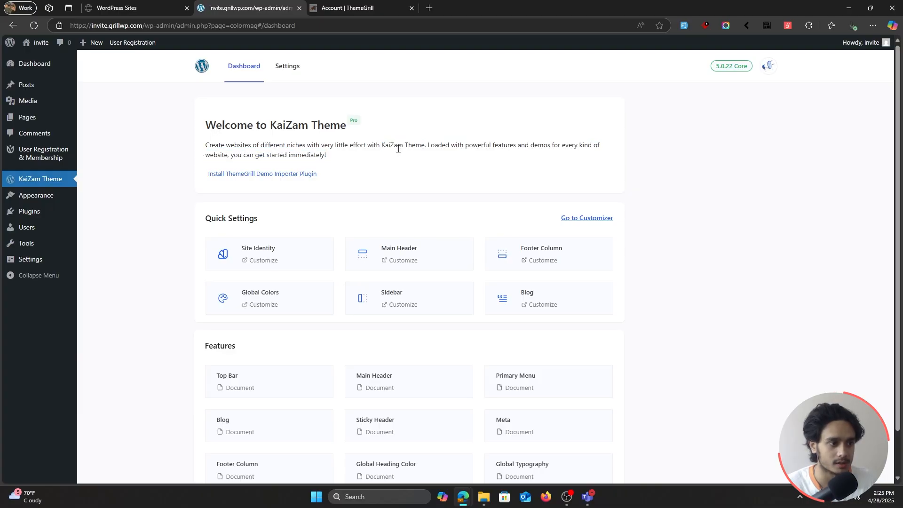
pyautogui.scroll(-1, 699, 309)
pyautogui.scroll(1, 698, 309)
# Step: Reopen the advanced White Label options and review the state of the hide switches
pyautogui.click(287, 65)
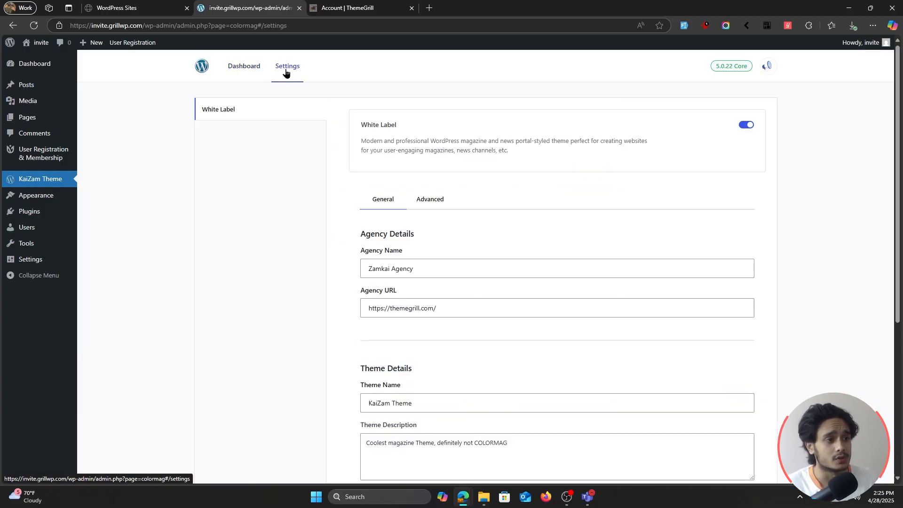
pyautogui.scroll(-1, 360, 256)
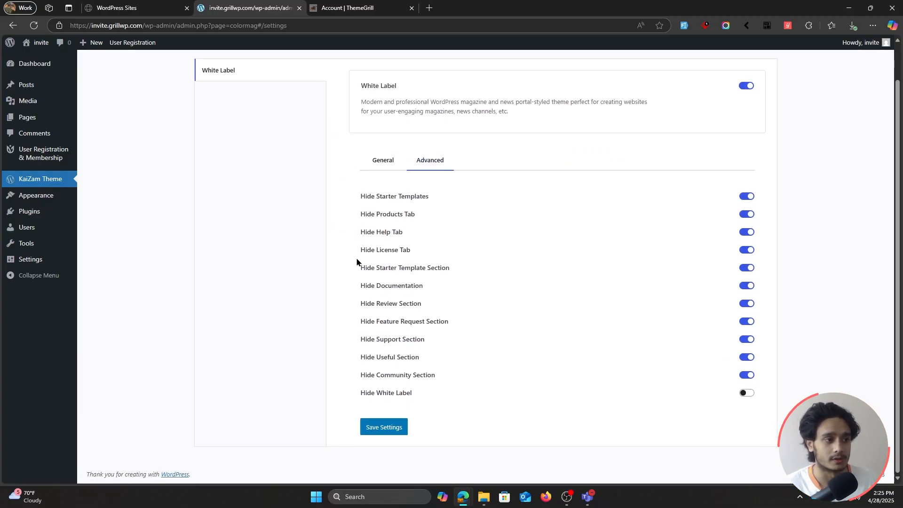
pyautogui.scroll(1, 531, 342)
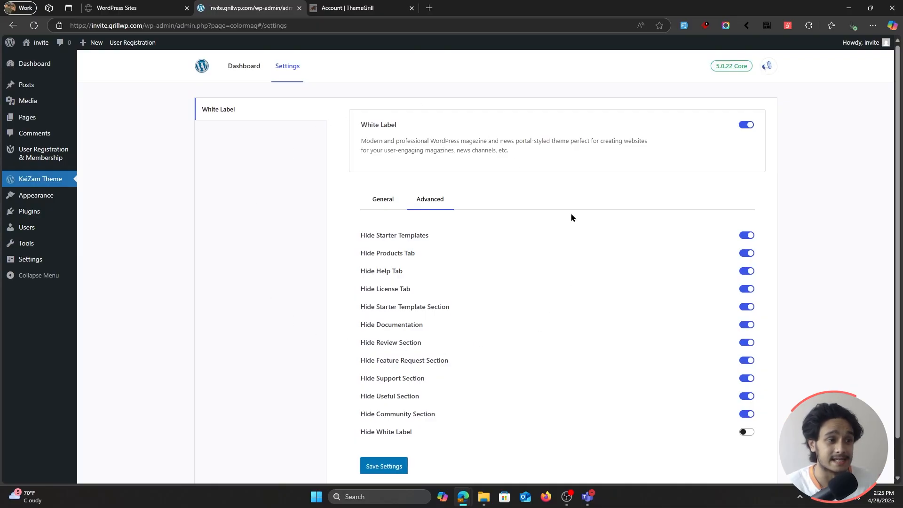
# Step: Enable the Hide White Label option in the advanced White Label settings, read its restore note, and save the settings
pyautogui.scroll(-1, 570, 214)
pyautogui.click(748, 394)
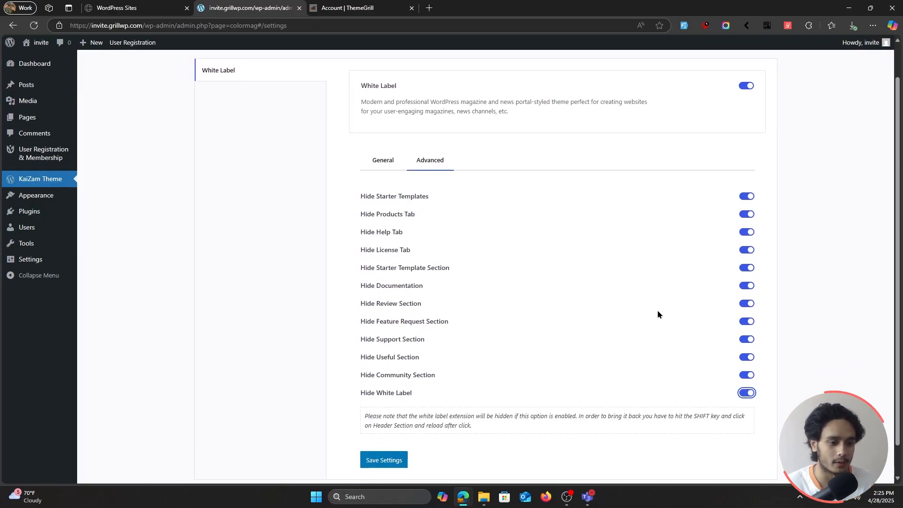
pyautogui.scroll(-1, 657, 310)
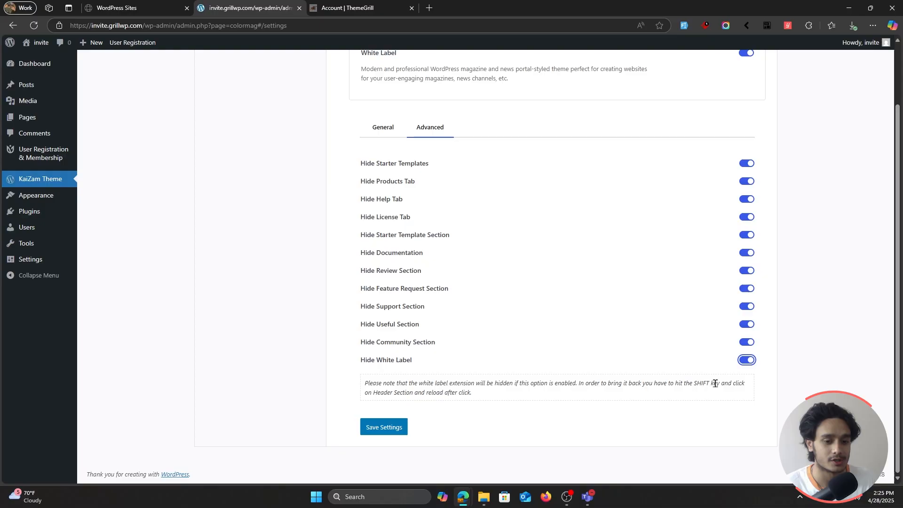
pyautogui.scroll(2, 533, 381)
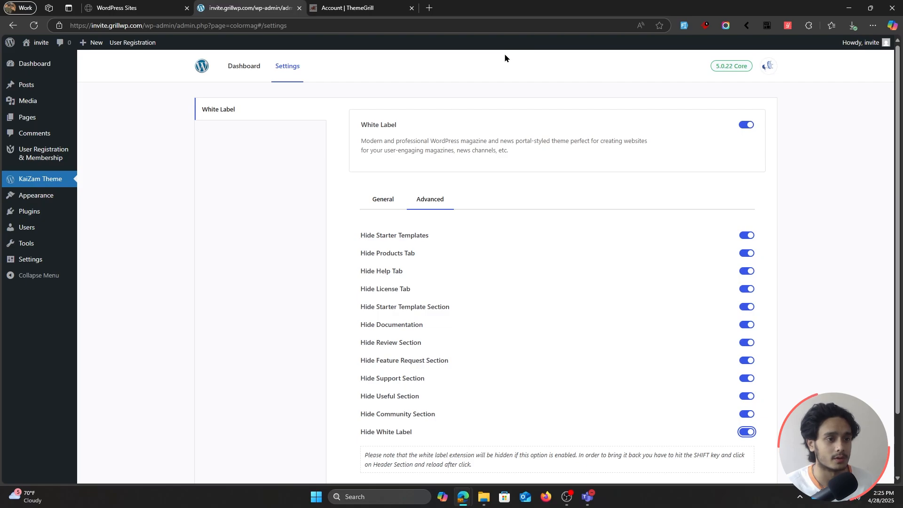
pyautogui.scroll(-2, 542, 325)
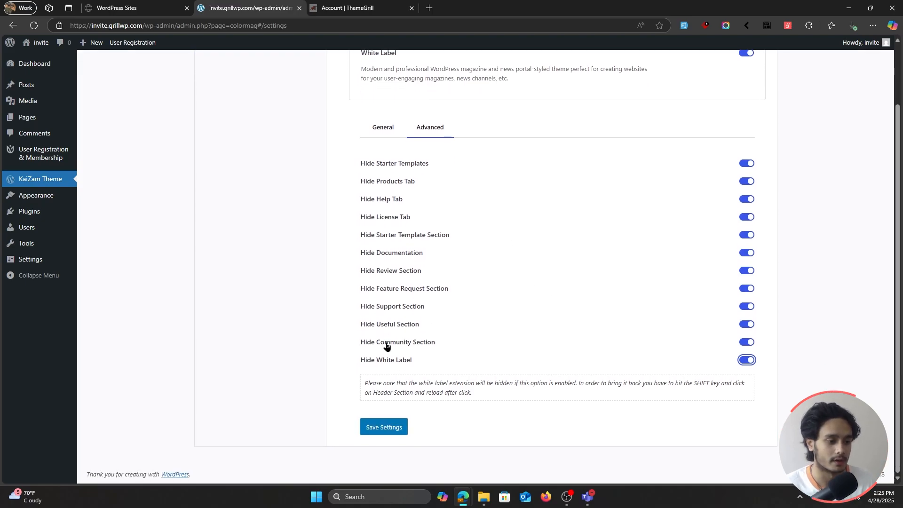
pyautogui.click(397, 433)
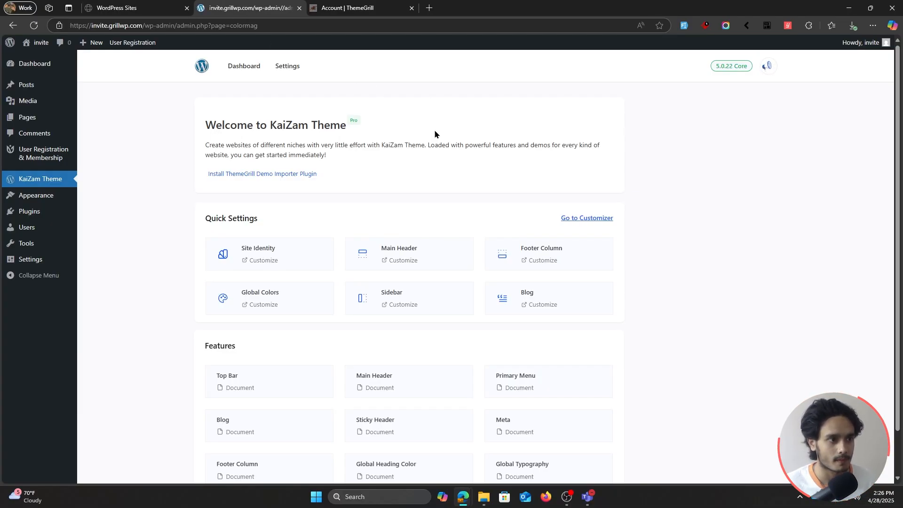
# Step: Reopen the White Label settings and review the general agency and theme details and the advanced hide switches
pyautogui.click(285, 75)
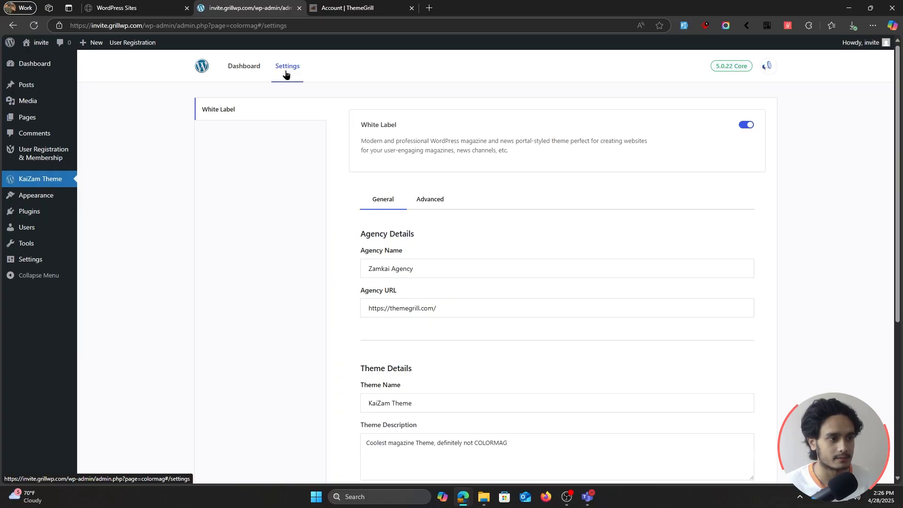
pyautogui.scroll(-5, 338, 251)
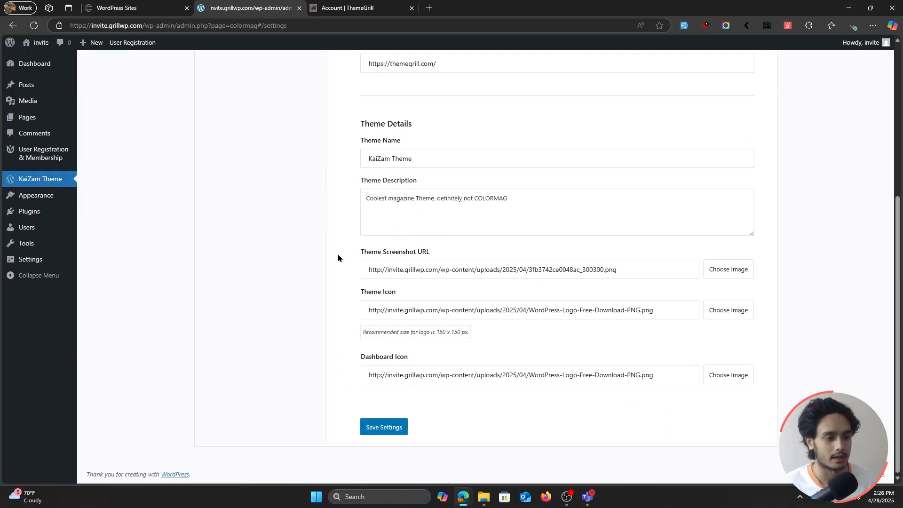
pyautogui.scroll(5, 338, 257)
pyautogui.click(430, 199)
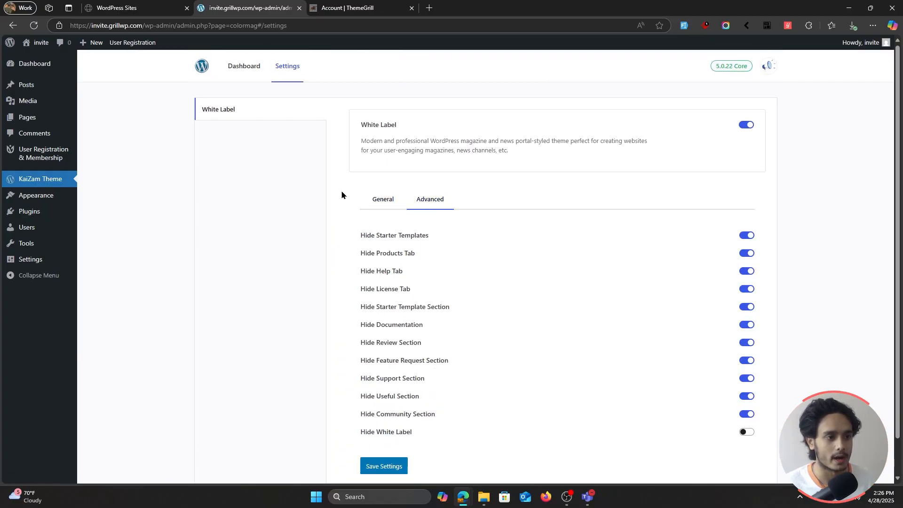
pyautogui.scroll(-1, 341, 190)
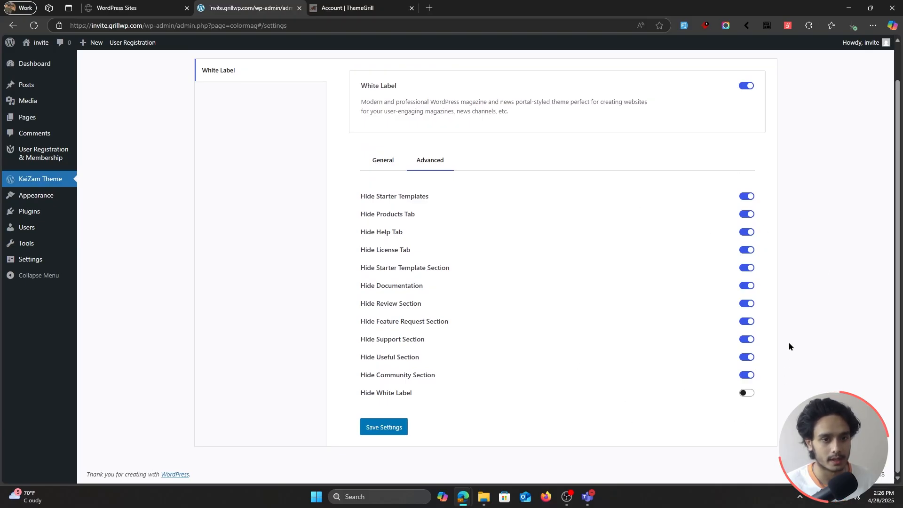
pyautogui.scroll(1, 379, 72)
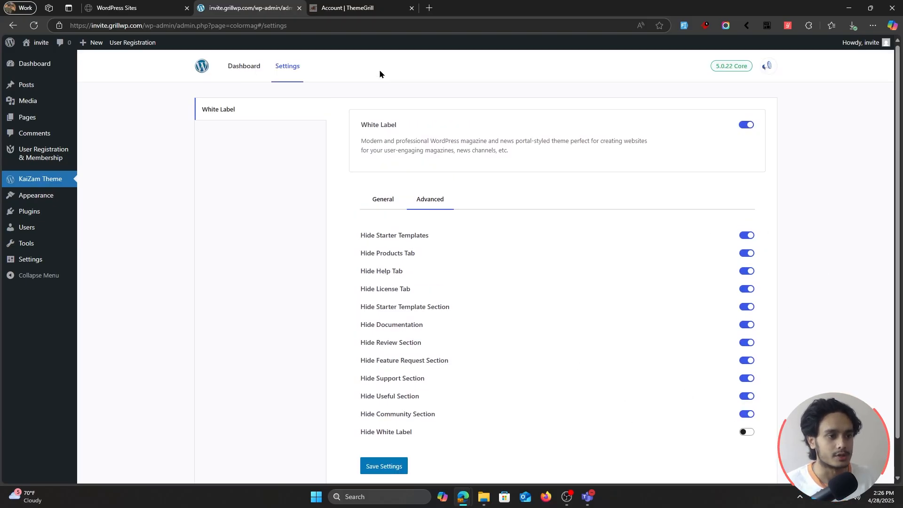
pyautogui.scroll(-1, 554, 92)
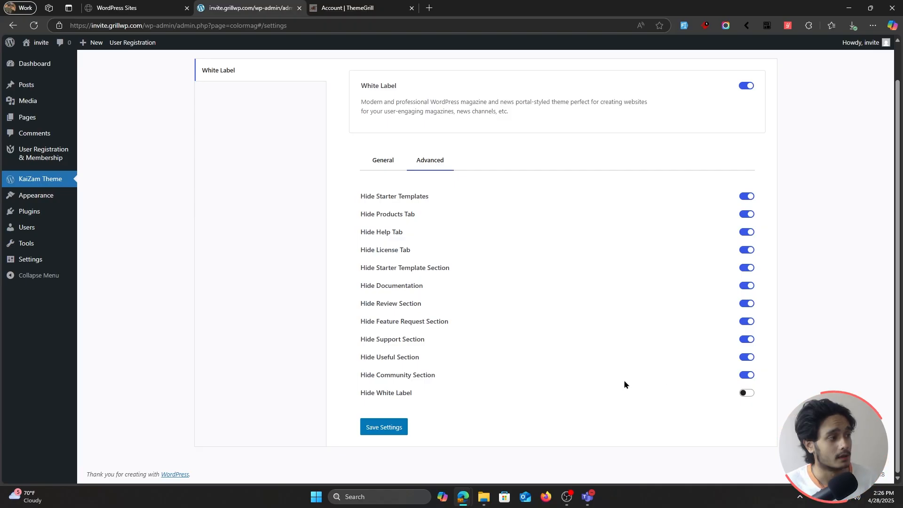
pyautogui.scroll(1, 623, 379)
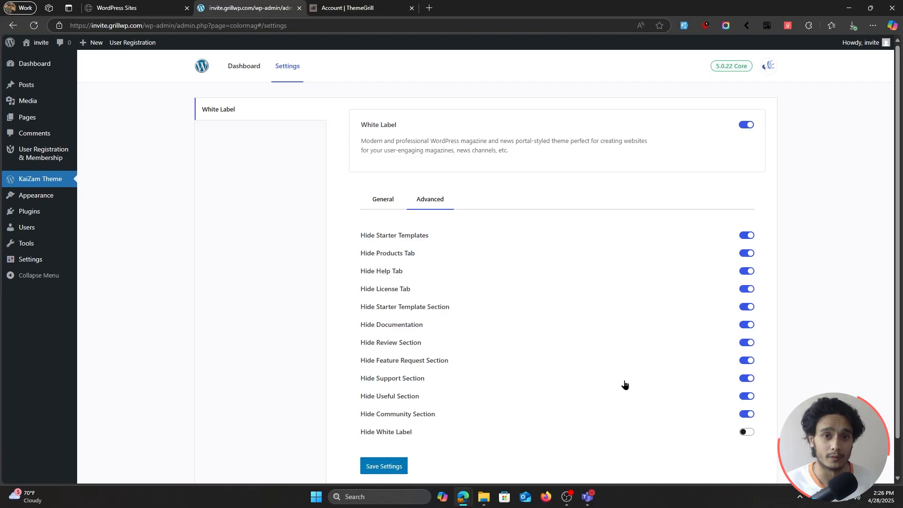